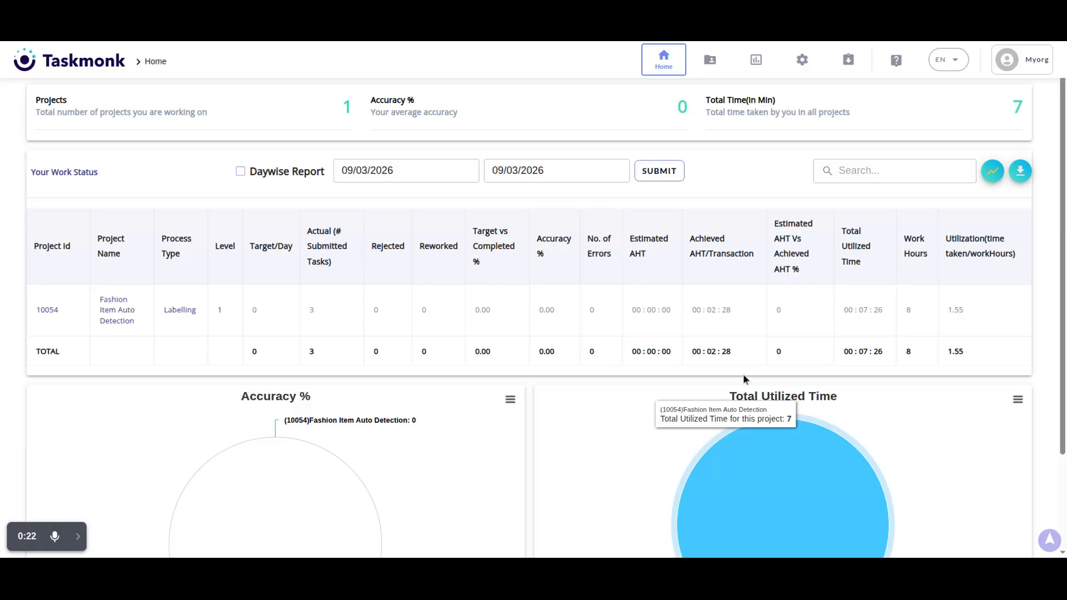
Start a new project with the project name Fashion Articles and the process name Detection
{"action": "left_click", "coordinate": [711, 62]}
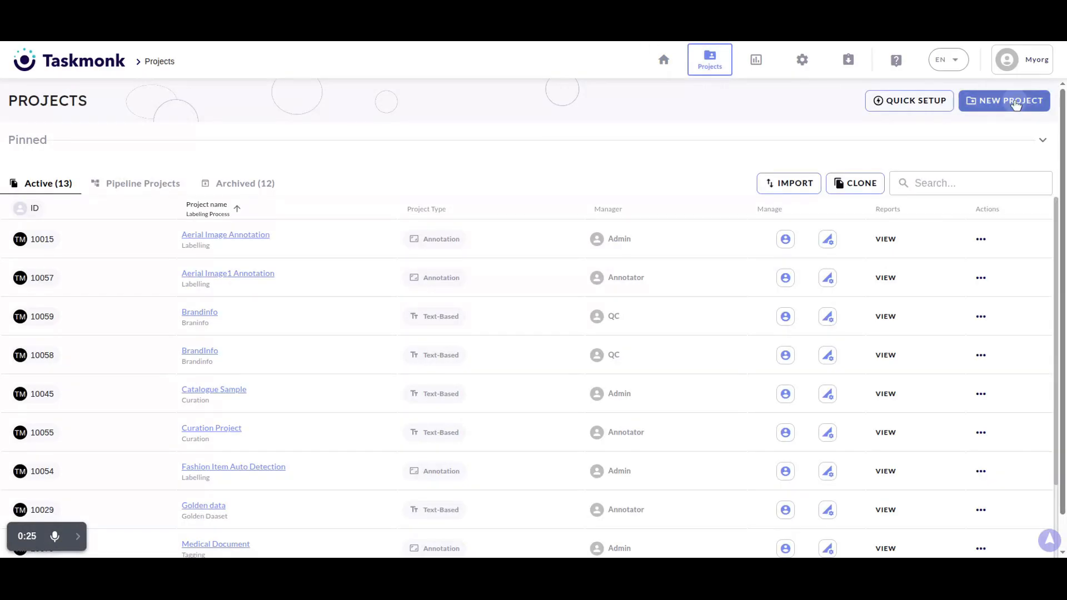
{"action": "left_click", "coordinate": [1013, 103]}
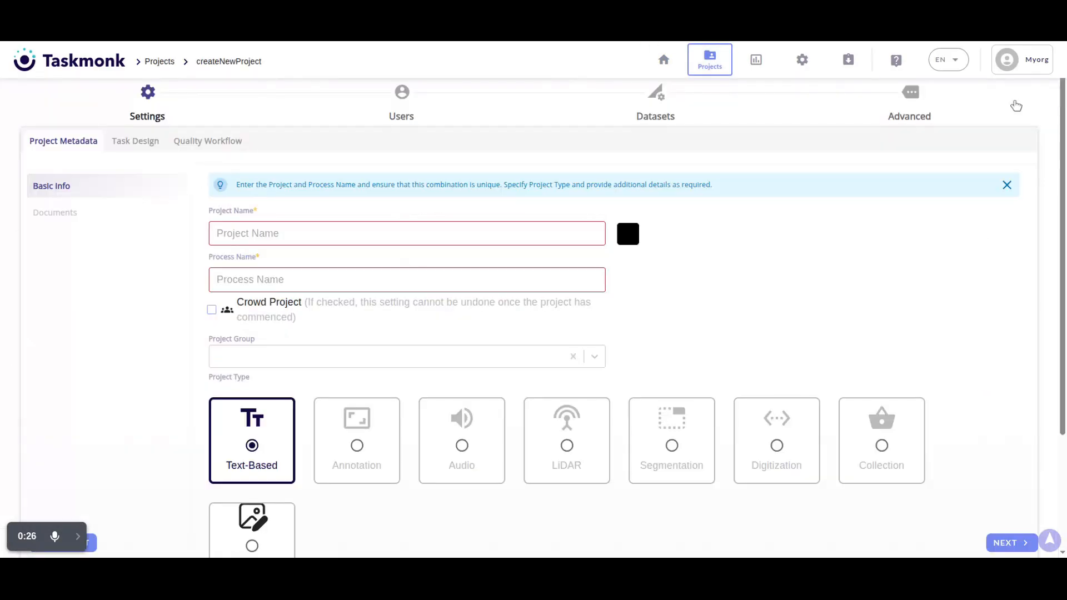
{"action": "left_click", "coordinate": [351, 237]}
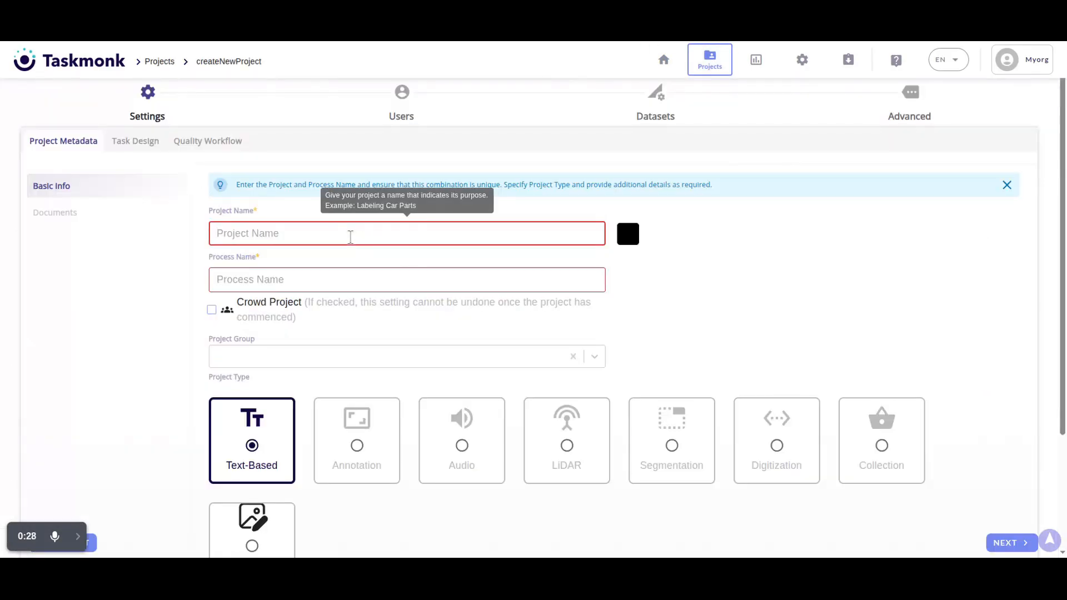
{"action": "type", "text": "Fashion Articles"}
{"action": "left_click", "coordinate": [291, 283]}
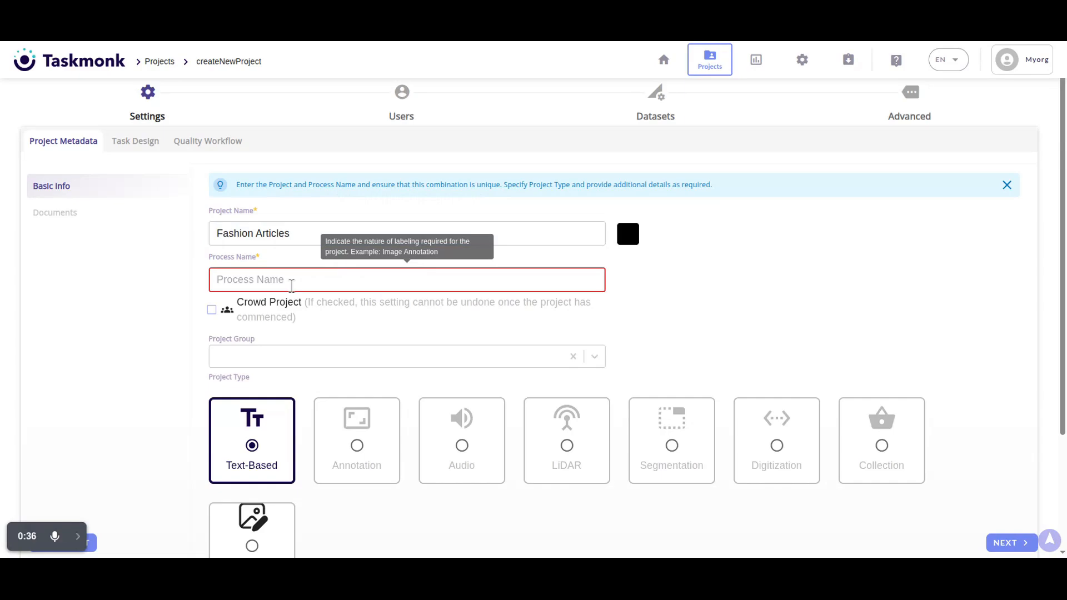
{"action": "type", "text": "Detection"}
Set the project type to Annotation and proceed past the project documents to the task design's output fields
{"action": "scroll", "coordinate": [328, 377], "scroll_direction": "down", "scroll_amount": 3}
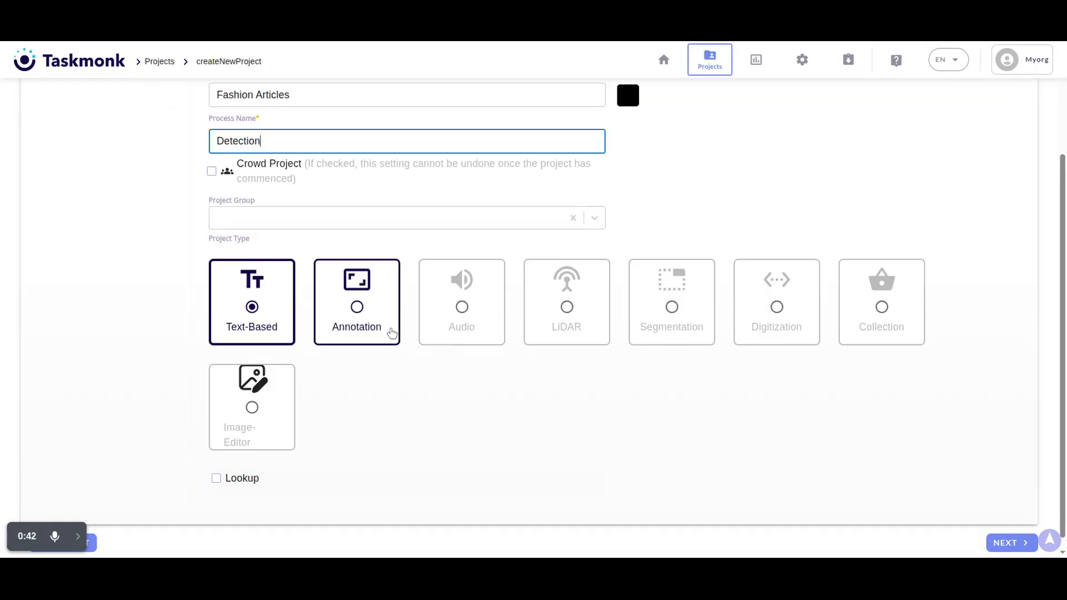
{"action": "left_click", "coordinate": [358, 313]}
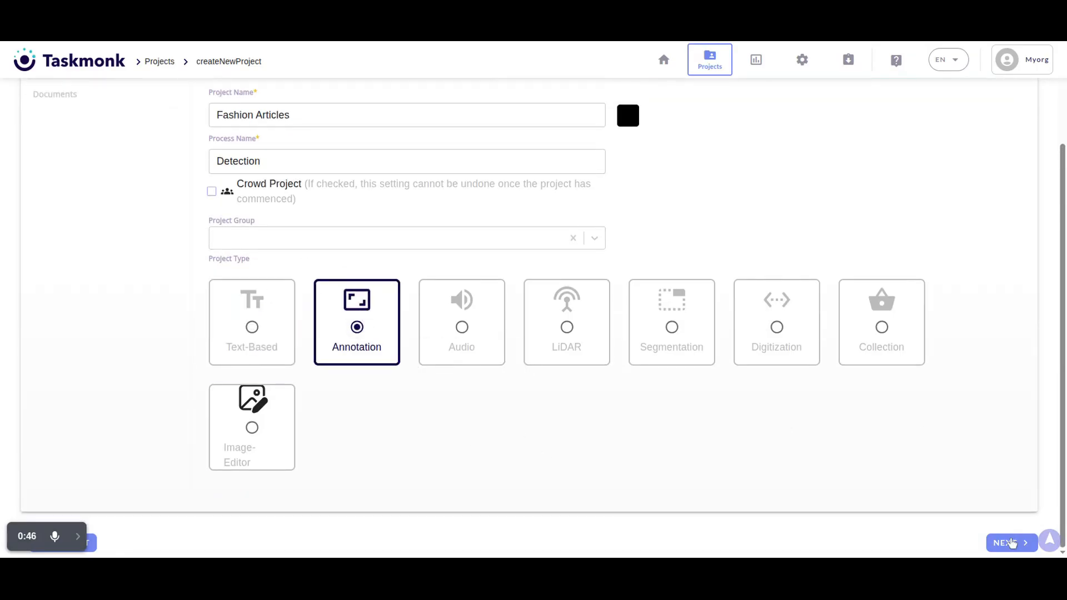
{"action": "left_click", "coordinate": [1014, 551]}
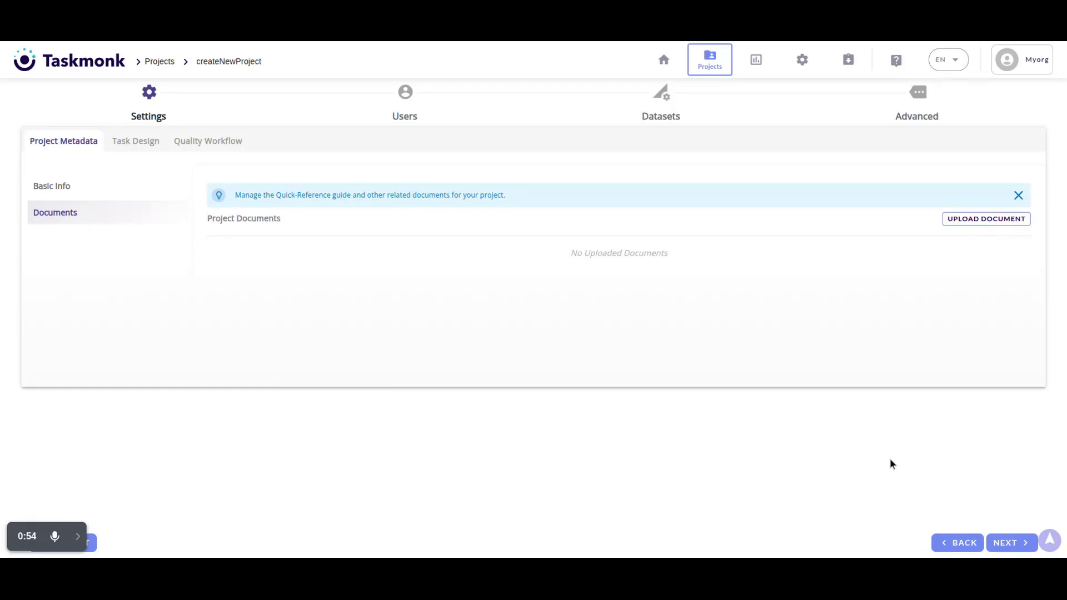
{"action": "left_click", "coordinate": [1017, 543]}
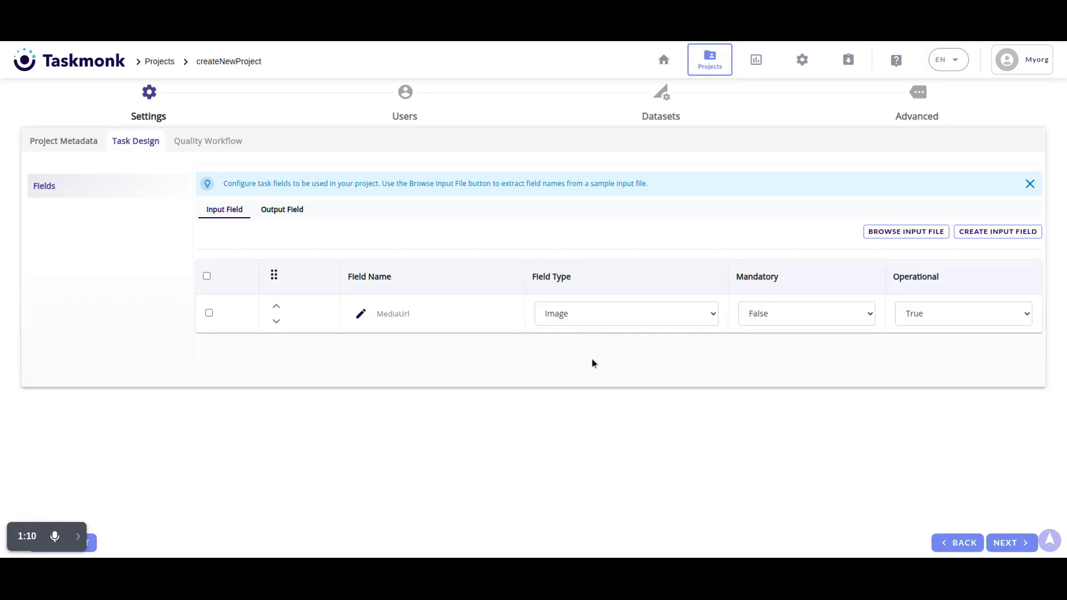
{"action": "left_click", "coordinate": [288, 214]}
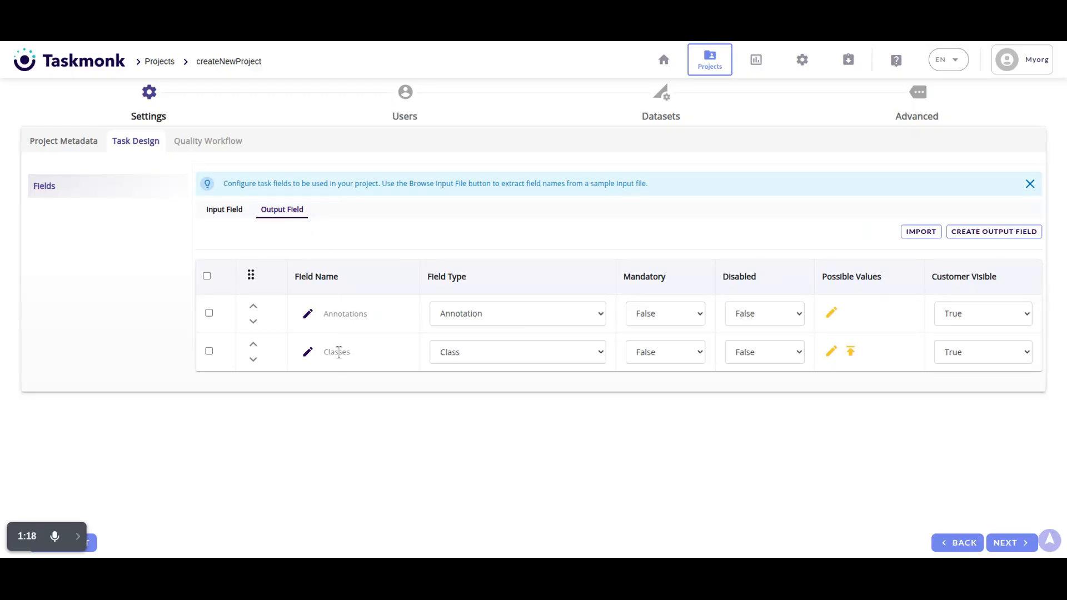
Open the possible values of the Classes output field and enter a class named Suit
{"action": "left_click", "coordinate": [831, 354]}
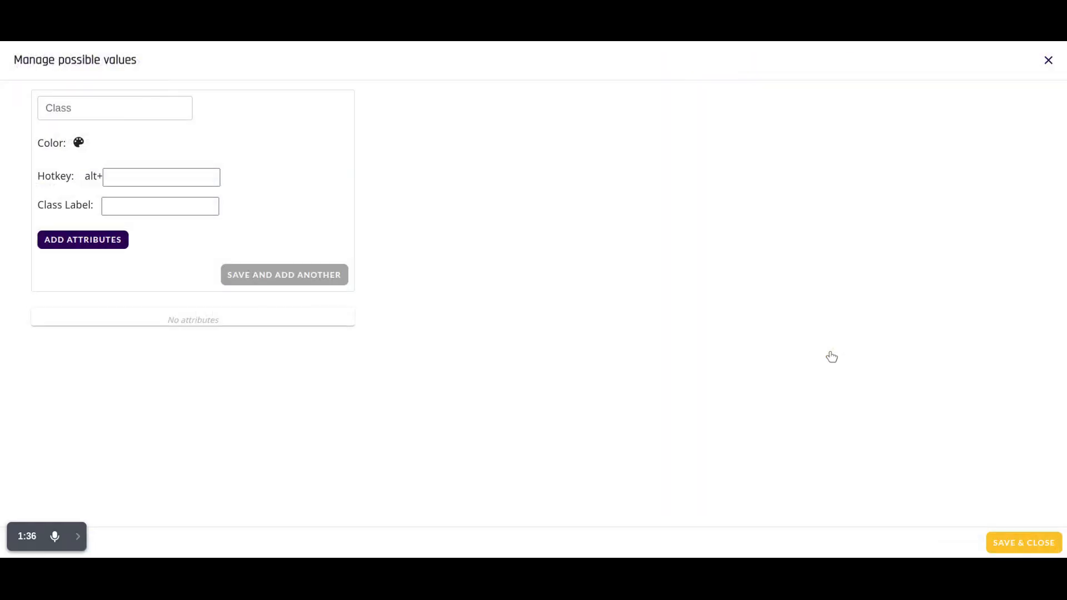
{"action": "left_click", "coordinate": [147, 112]}
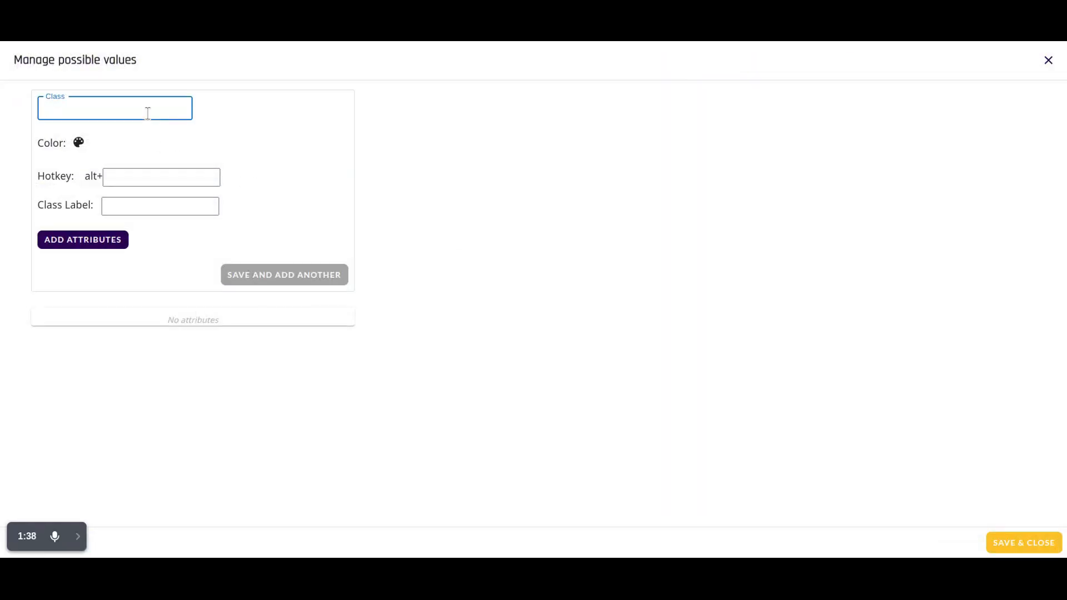
{"action": "type", "text": "Suit"}
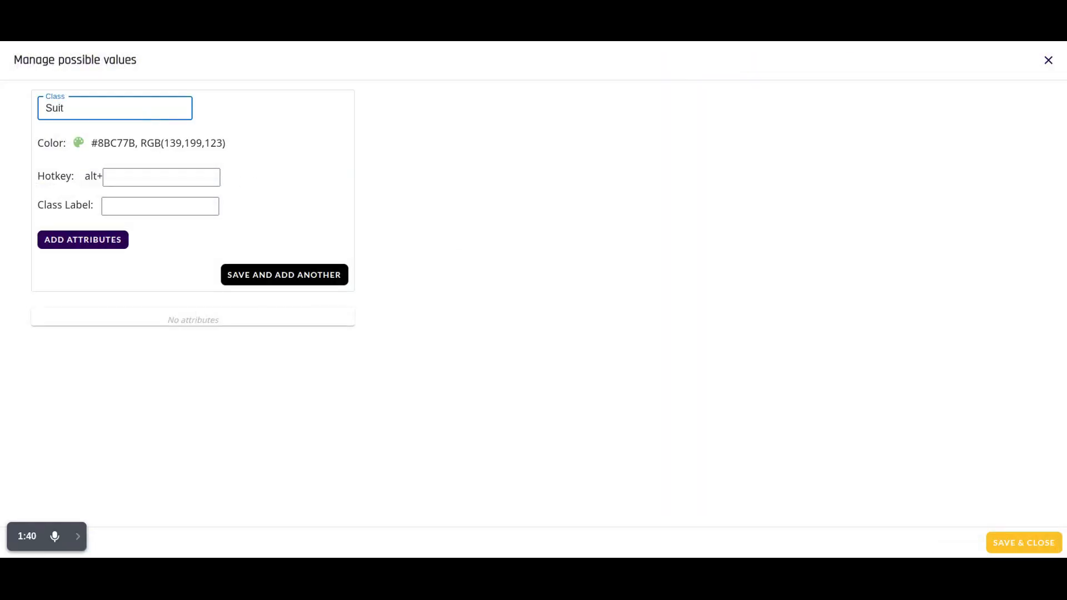
Add a DropDown attribute named Colour to the Suit class with the possible values Red, Green, Black, Blue and Teal
{"action": "left_click", "coordinate": [95, 237]}
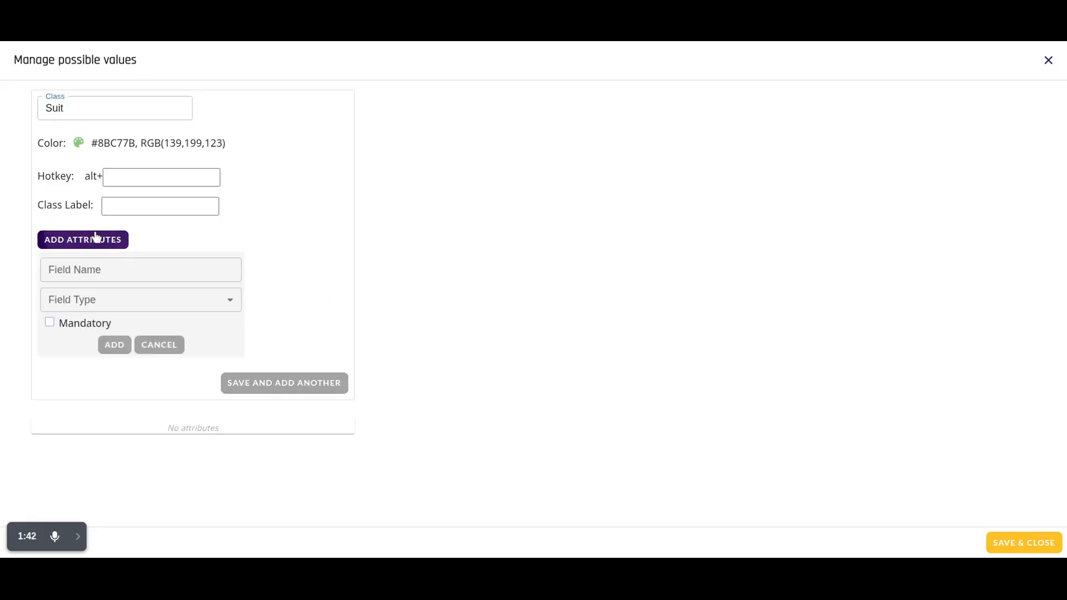
{"action": "left_click", "coordinate": [98, 265]}
{"action": "type", "text": "Colour"}
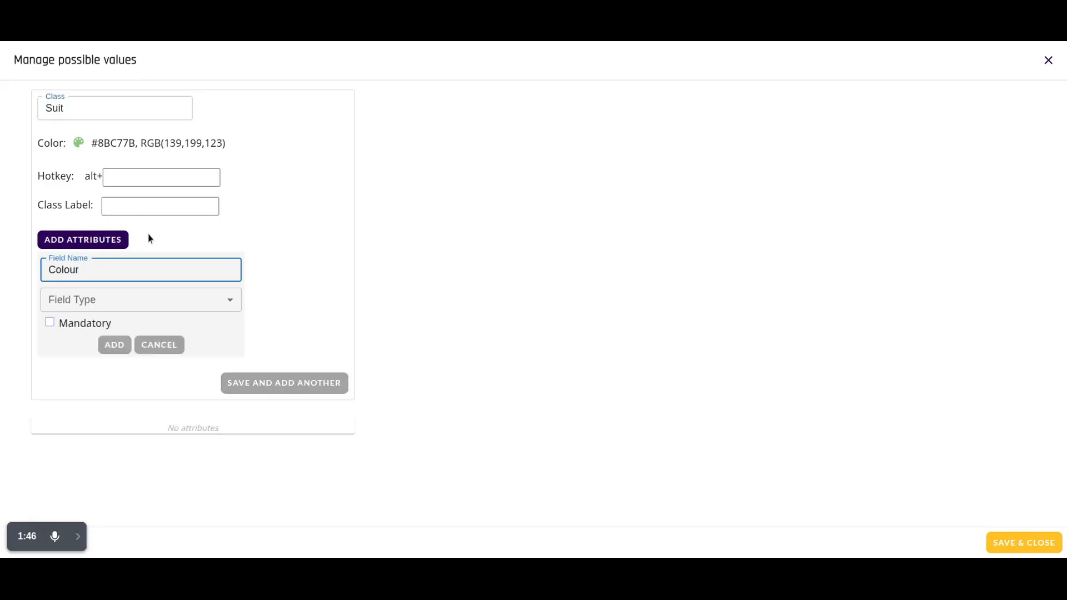
{"action": "left_click", "coordinate": [119, 305]}
{"action": "left_click", "coordinate": [97, 350]}
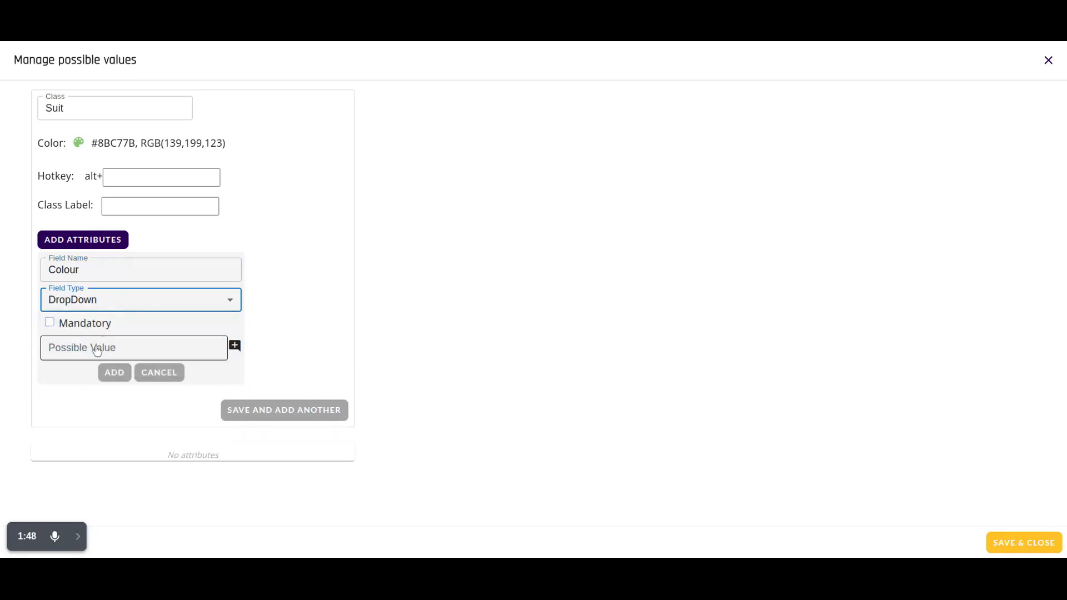
{"action": "left_click", "coordinate": [94, 355]}
{"action": "type", "text": "Re"}
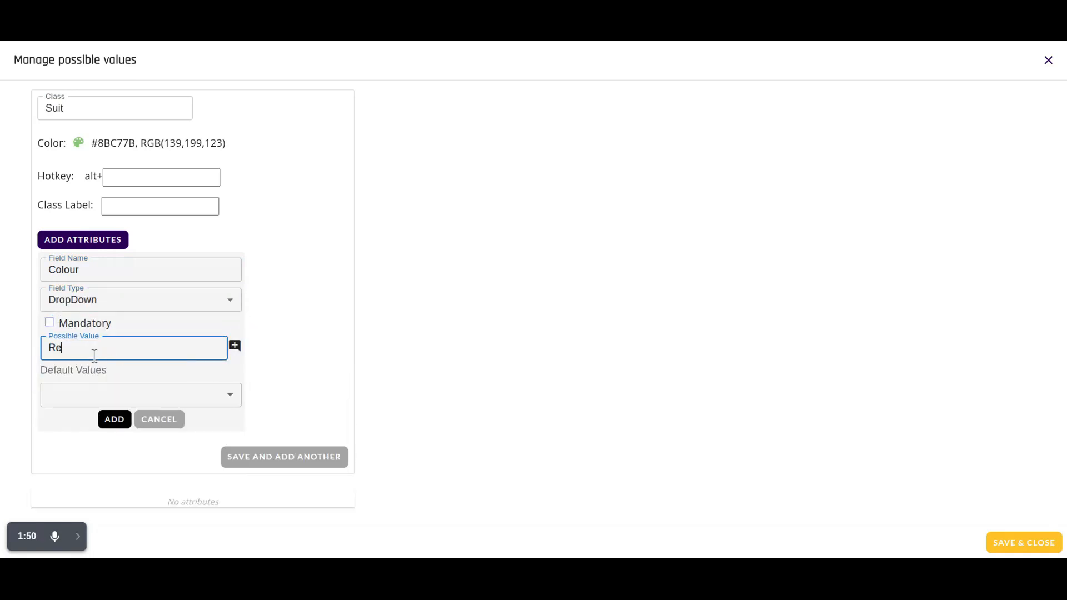
{"action": "type", "text": "d,Green,Black,Blue,T"}
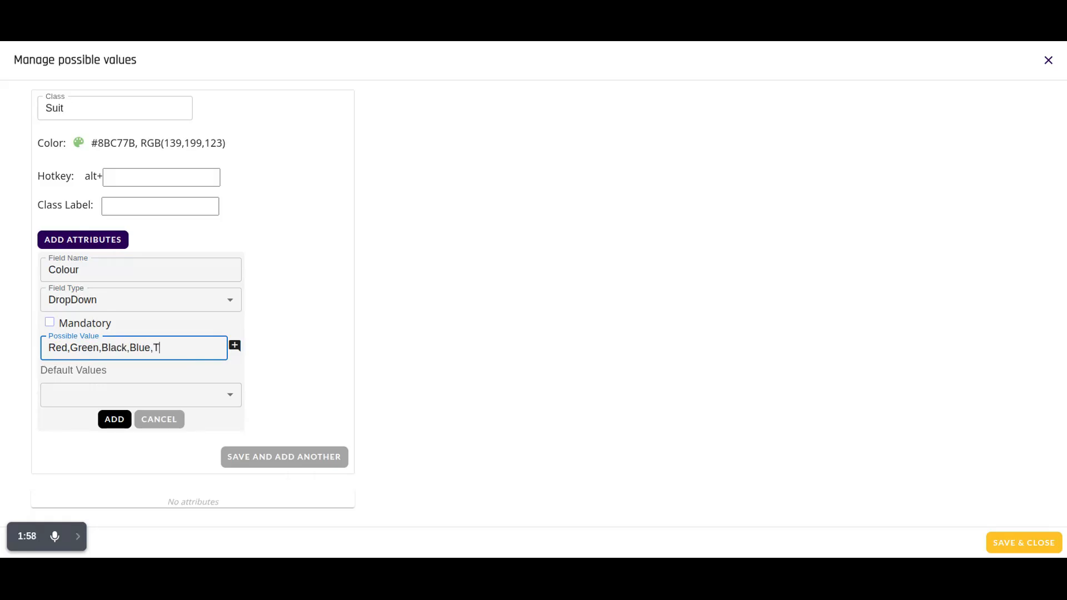
{"action": "key", "text": "BackSpace"}
{"action": "type", "text": "Teal"}
{"action": "left_click", "coordinate": [114, 421]}
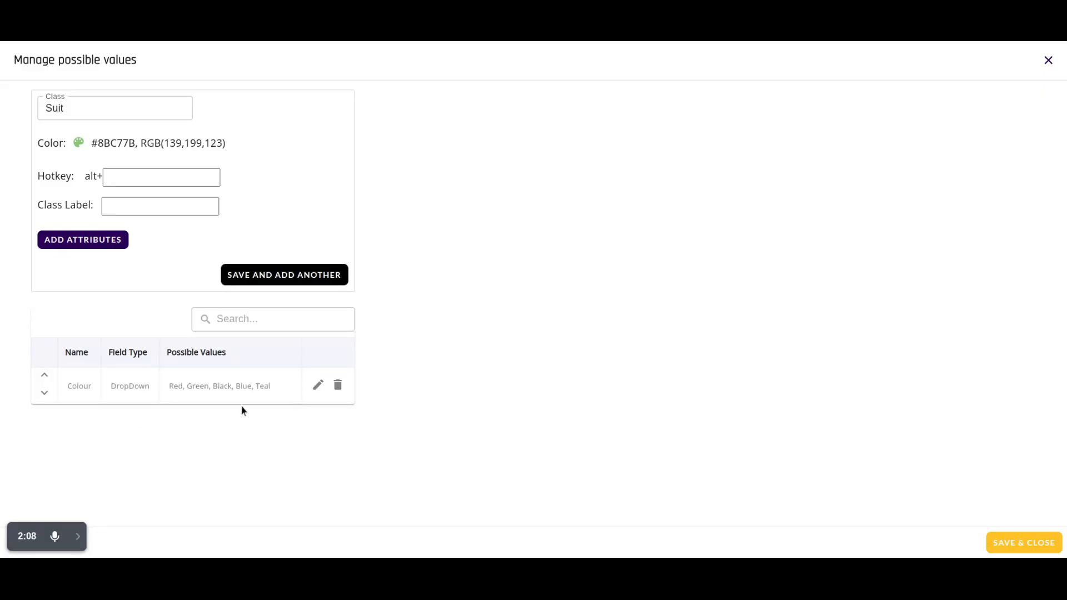
Add a Text attribute named Type to the Suit class and save the class
{"action": "left_click", "coordinate": [76, 243]}
{"action": "left_click", "coordinate": [87, 269]}
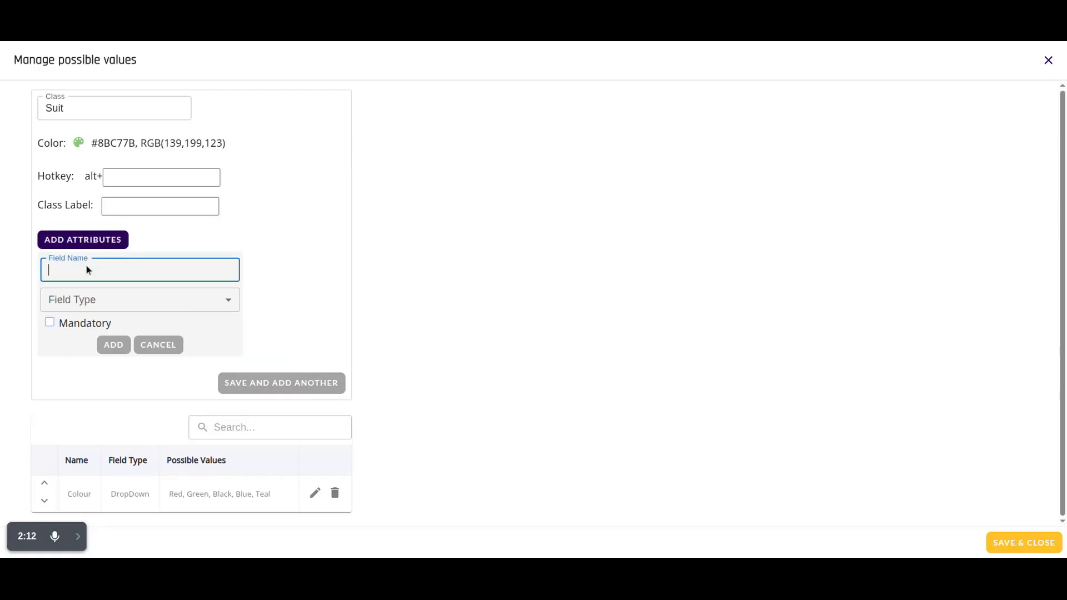
{"action": "type", "text": "Type"}
{"action": "left_click", "coordinate": [92, 298]}
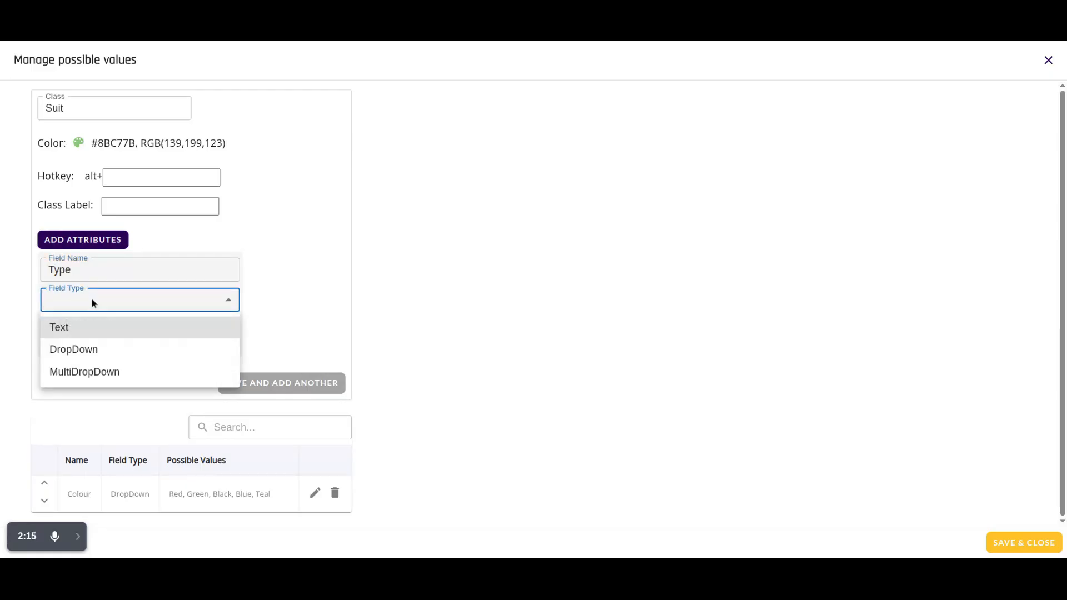
{"action": "left_click", "coordinate": [87, 336]}
{"action": "left_click", "coordinate": [115, 345]}
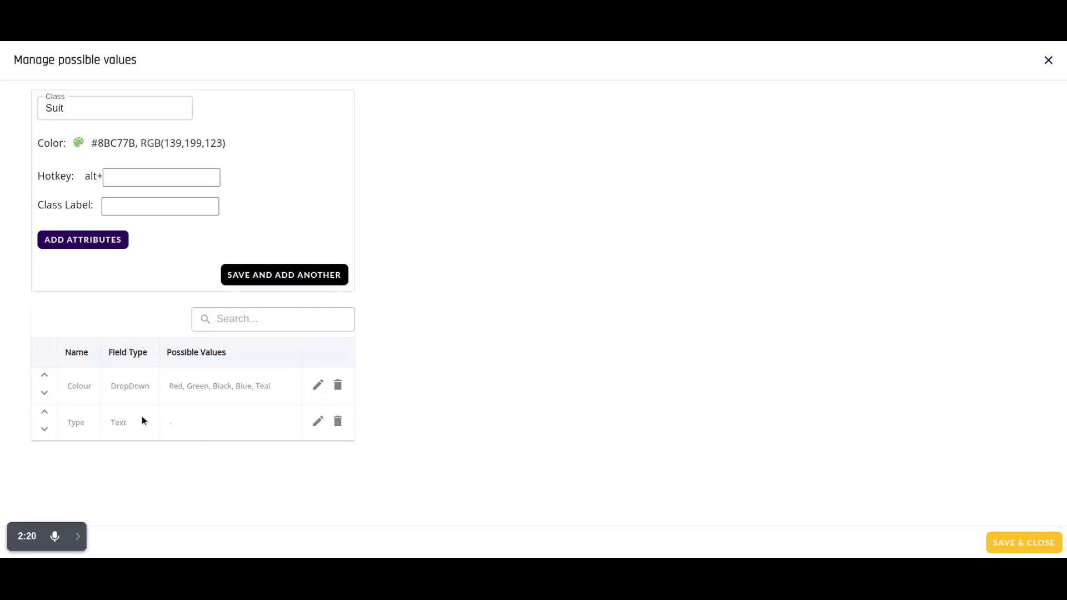
{"action": "left_click", "coordinate": [277, 276]}
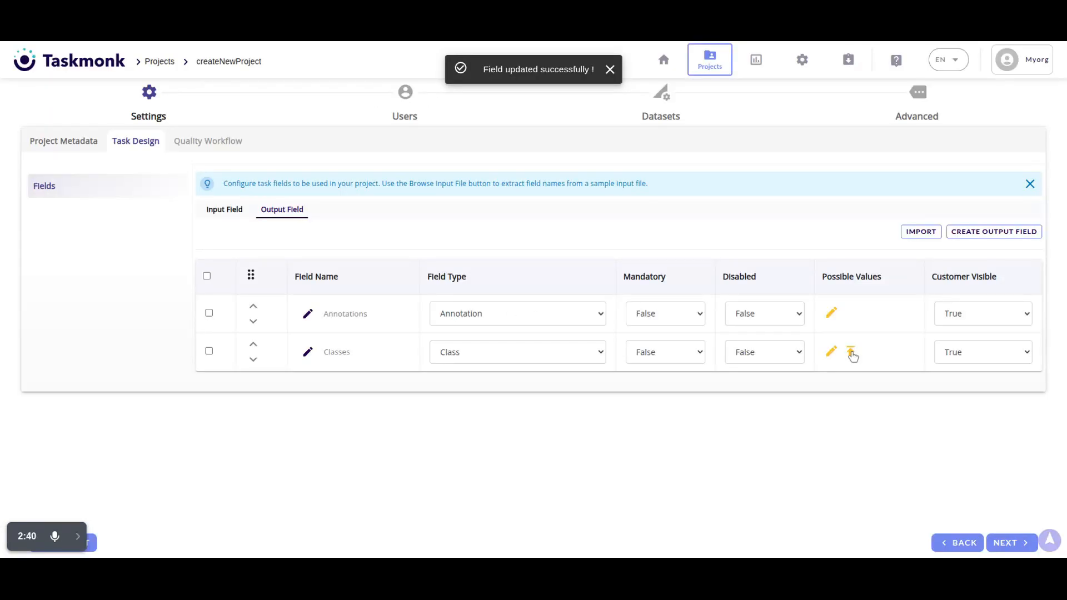
Import classes and attributes for the Classes field from the Excel file class-attributes.xlsx
{"action": "left_click", "coordinate": [850, 352]}
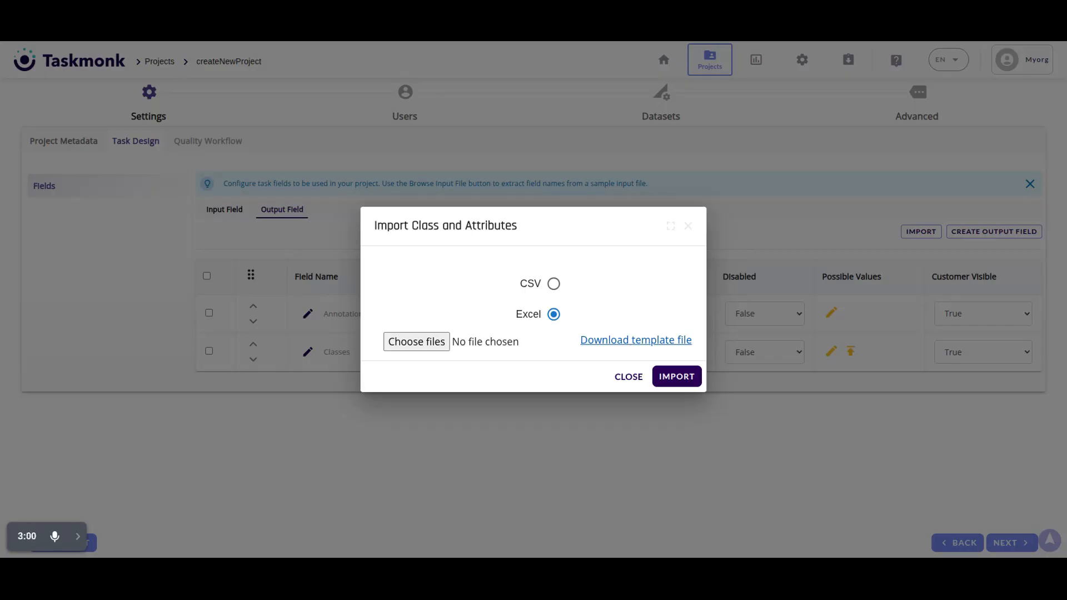
{"action": "left_click", "coordinate": [441, 344]}
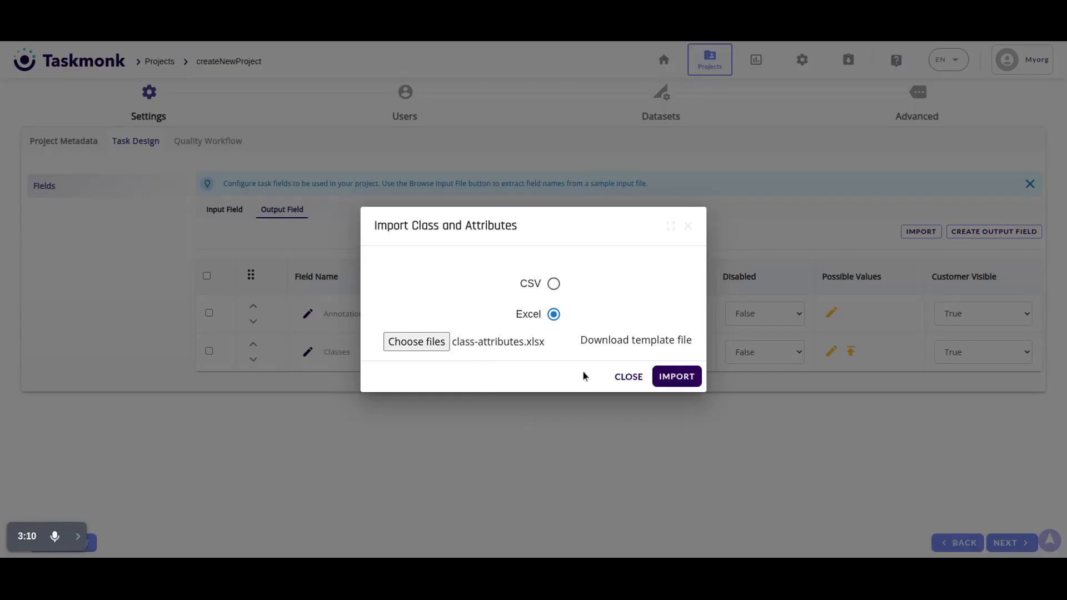
{"action": "left_click", "coordinate": [682, 383]}
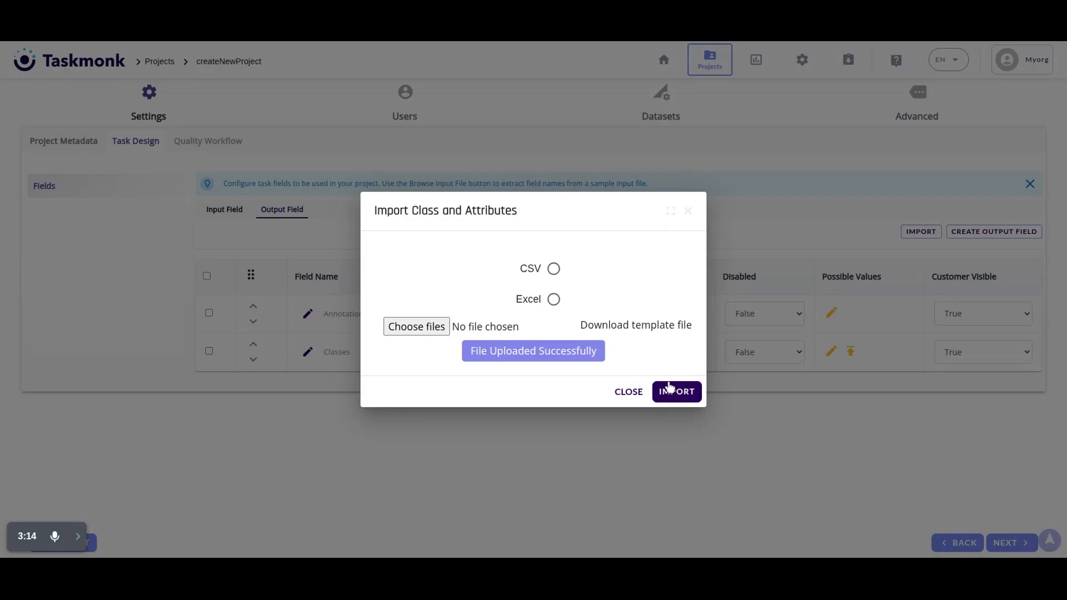
{"action": "left_click", "coordinate": [629, 393]}
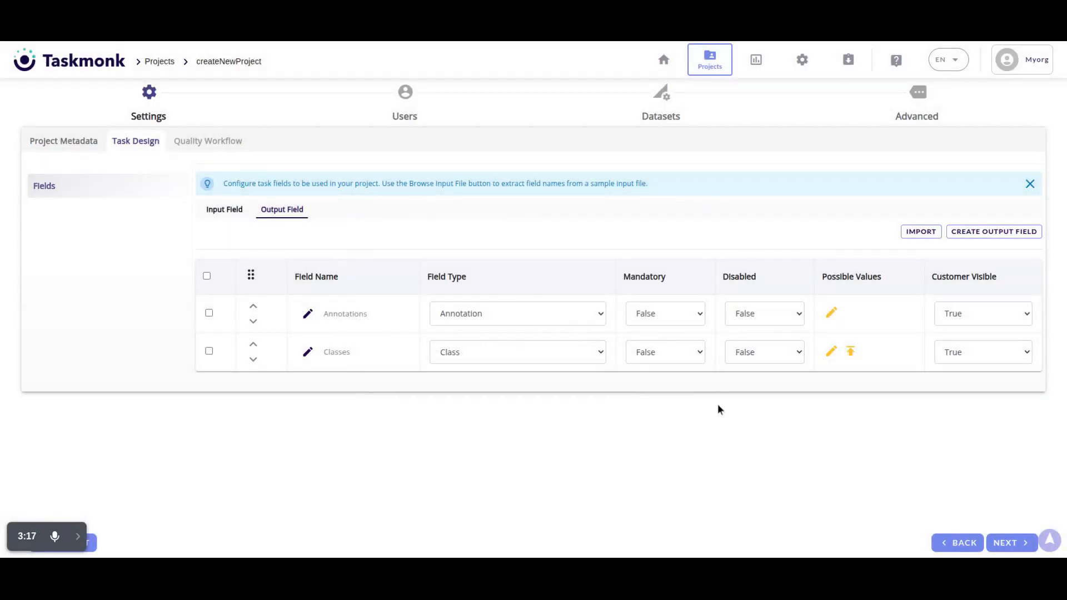
Examine the imported classes of the Classes field, search them for "sui", and clear the search
{"action": "left_click", "coordinate": [831, 354]}
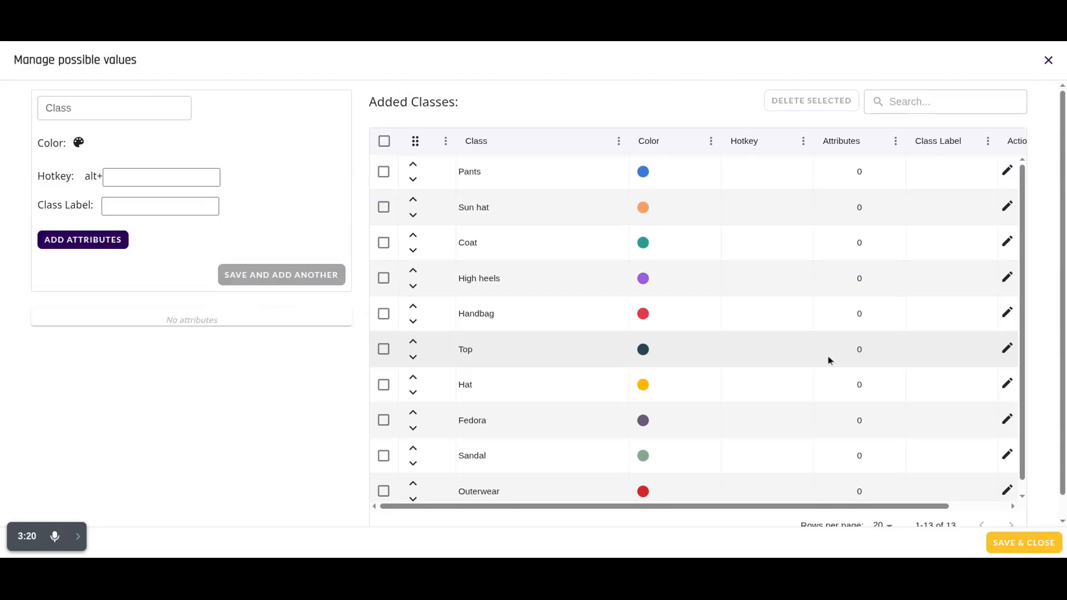
{"action": "scroll", "coordinate": [830, 355], "scroll_direction": "down", "scroll_amount": 2}
{"action": "scroll", "coordinate": [822, 381], "scroll_direction": "up", "scroll_amount": 2}
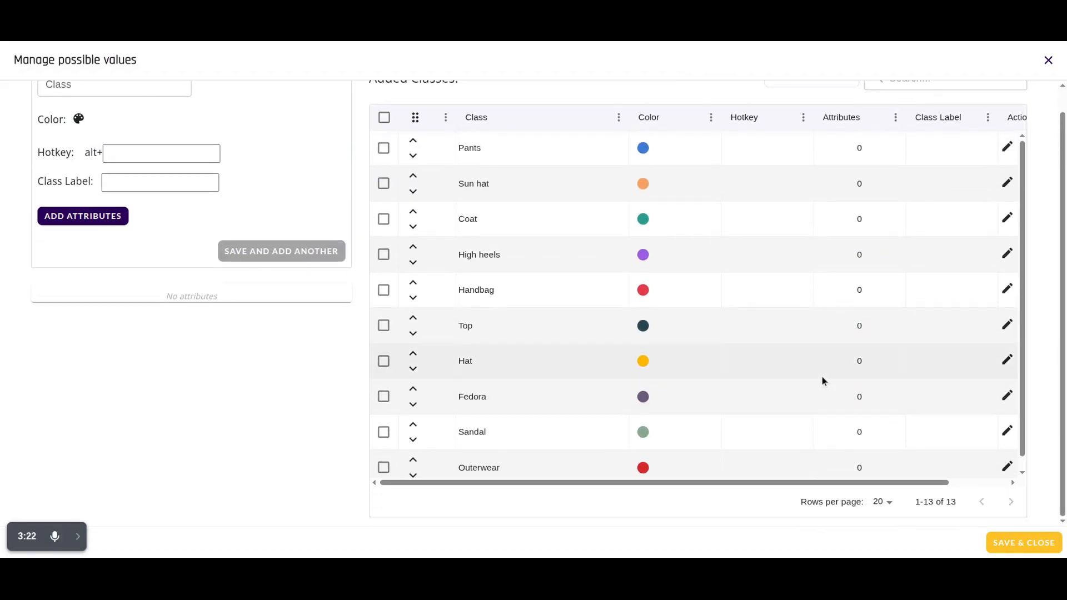
{"action": "scroll", "coordinate": [872, 243], "scroll_direction": "up", "scroll_amount": 2}
{"action": "left_click", "coordinate": [951, 105]}
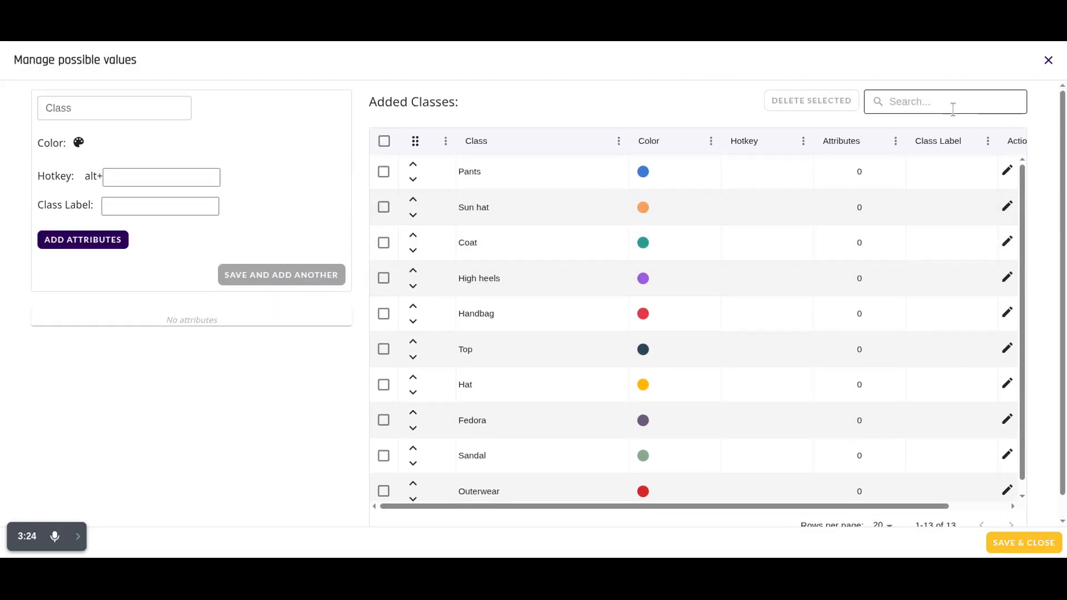
{"action": "type", "text": "sui"}
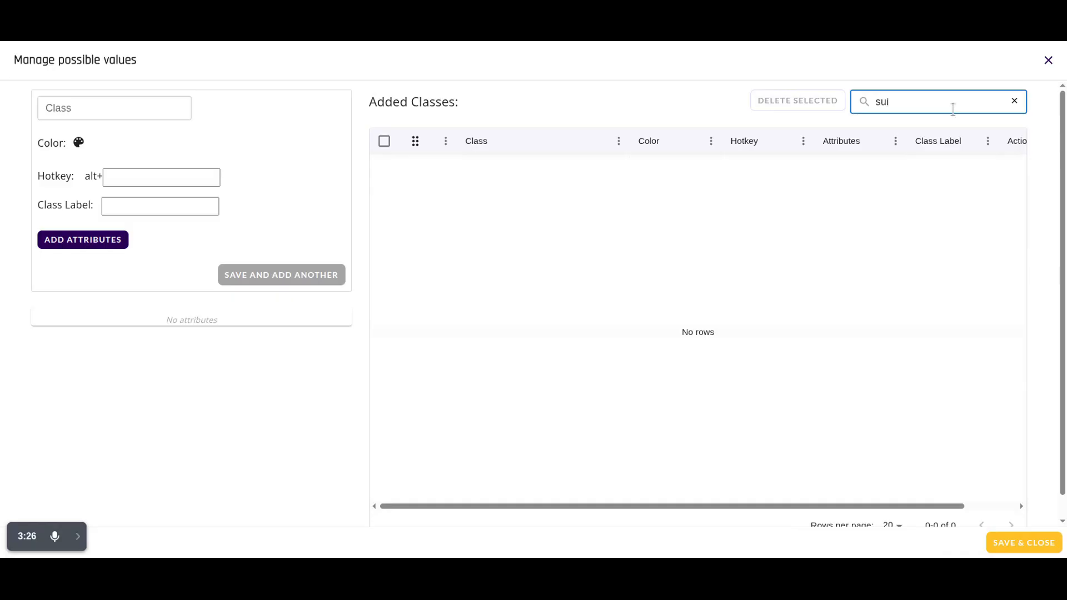
{"action": "key", "text": "BackSpace"}
{"action": "key", "text": "BackSpace"}
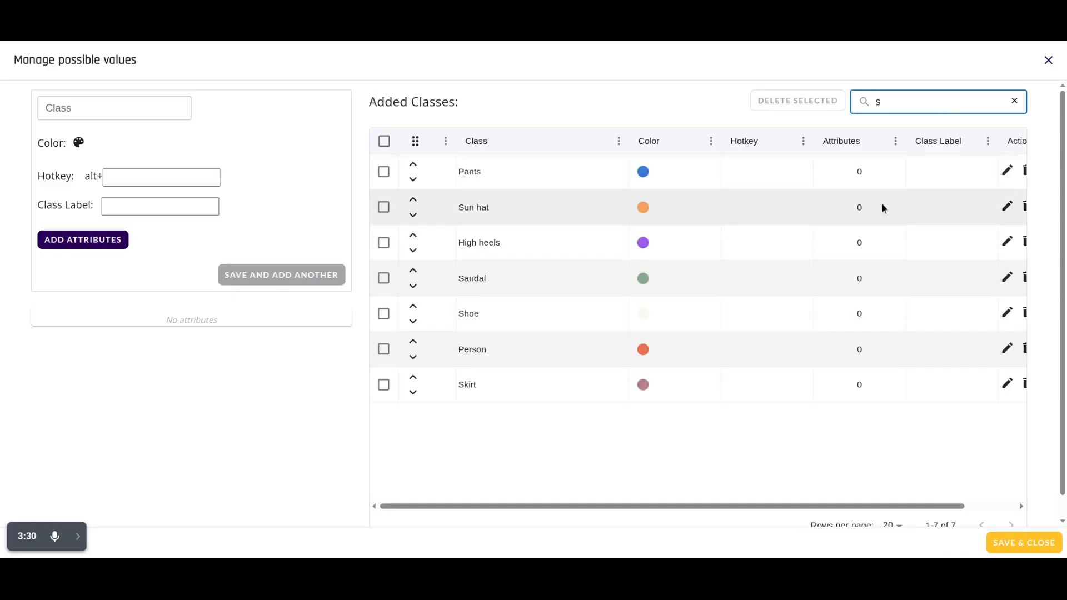
{"action": "key", "text": "BackSpace"}
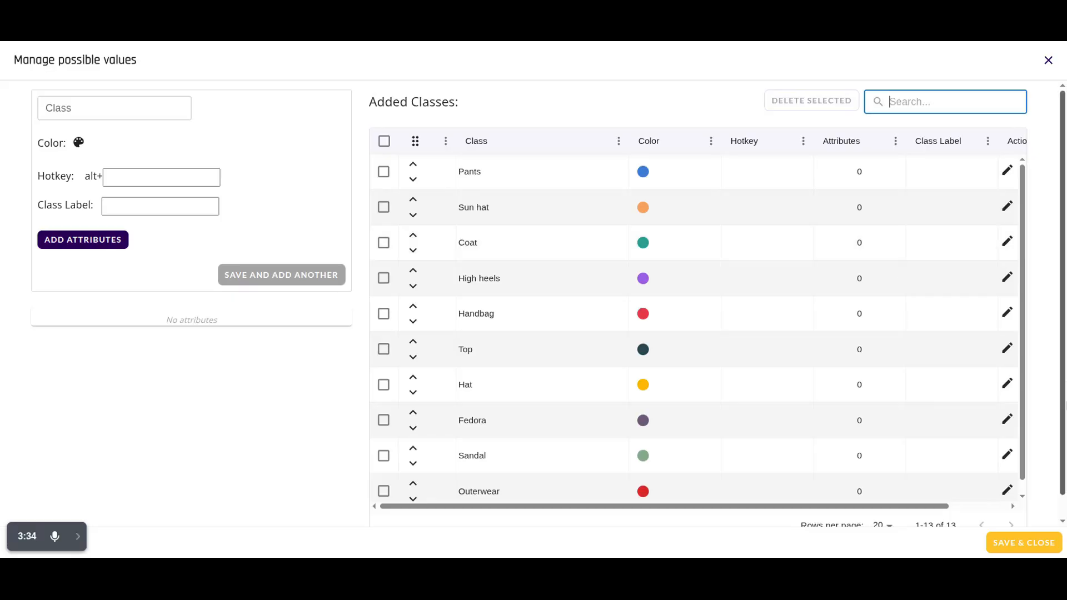
Save the class list and proceed through the quality workflow settings to the project's user management
{"action": "left_click", "coordinate": [1031, 546]}
{"action": "left_click", "coordinate": [682, 341]}
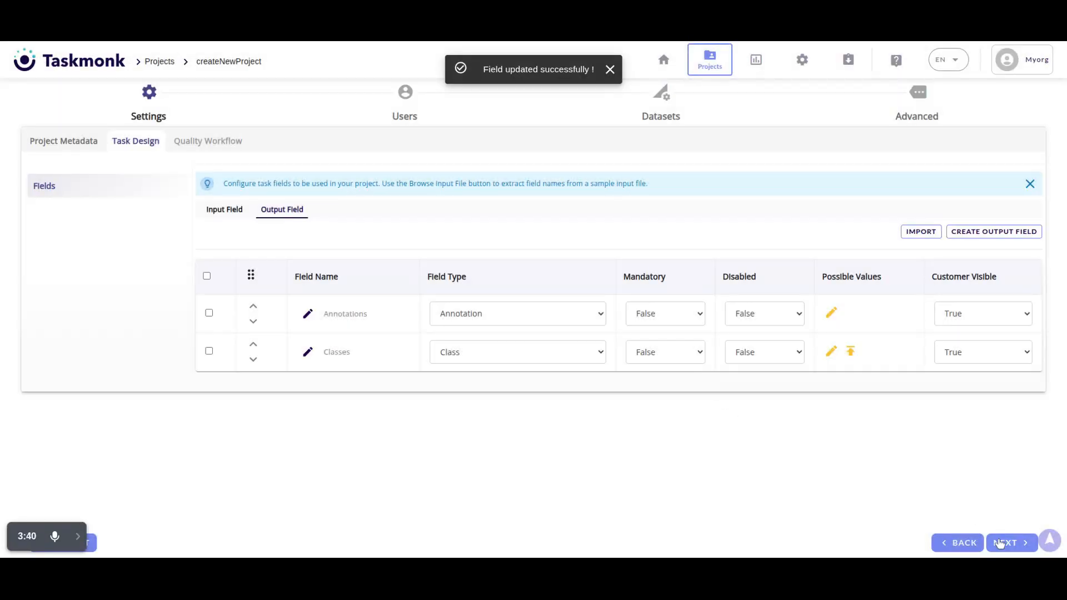
{"action": "left_click", "coordinate": [1002, 543]}
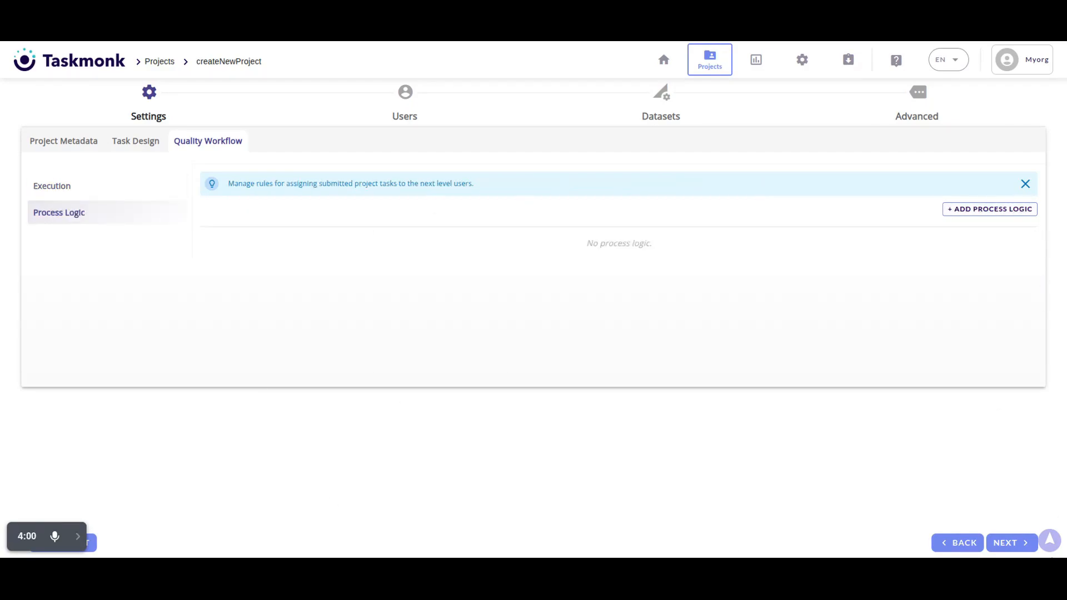
{"action": "left_click", "coordinate": [1010, 543]}
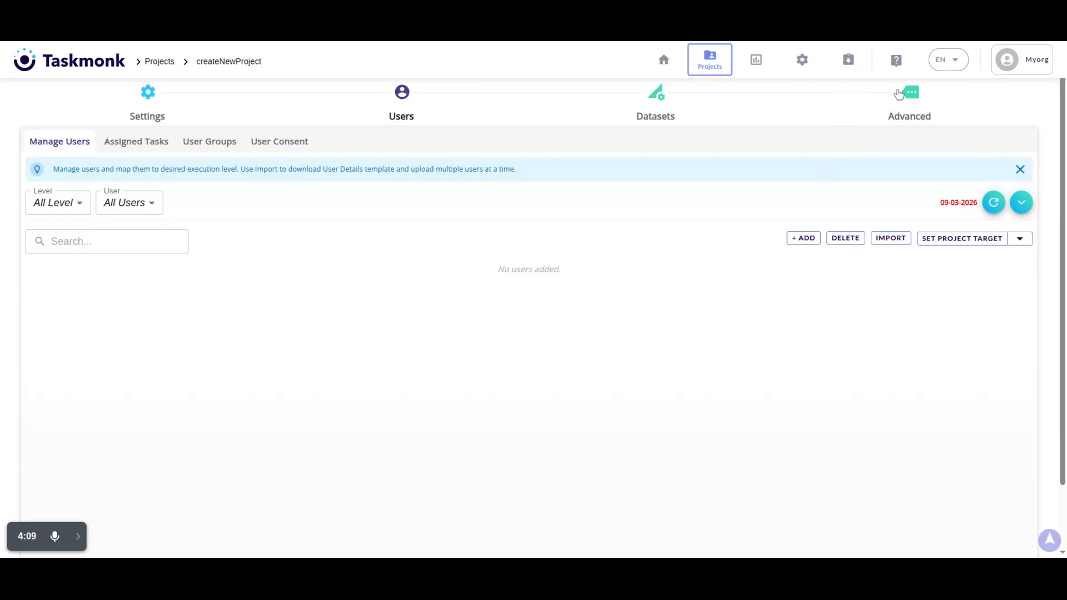
Open the project's advanced annotation settings and examine the available annotation line widths
{"action": "left_click", "coordinate": [898, 93]}
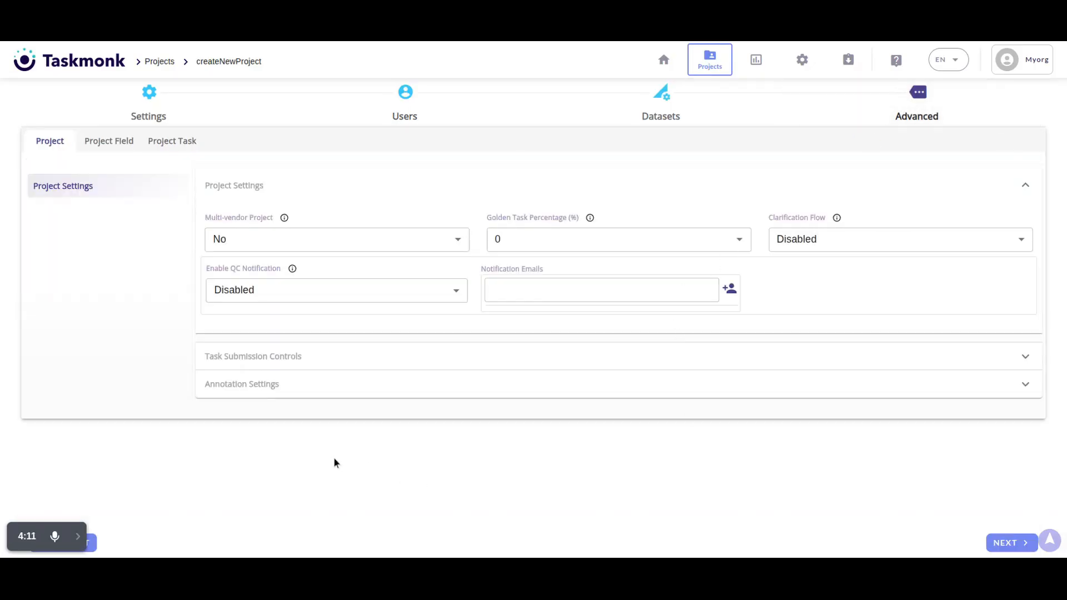
{"action": "left_click", "coordinate": [225, 389]}
{"action": "scroll", "coordinate": [89, 369], "scroll_direction": "down", "scroll_amount": 5}
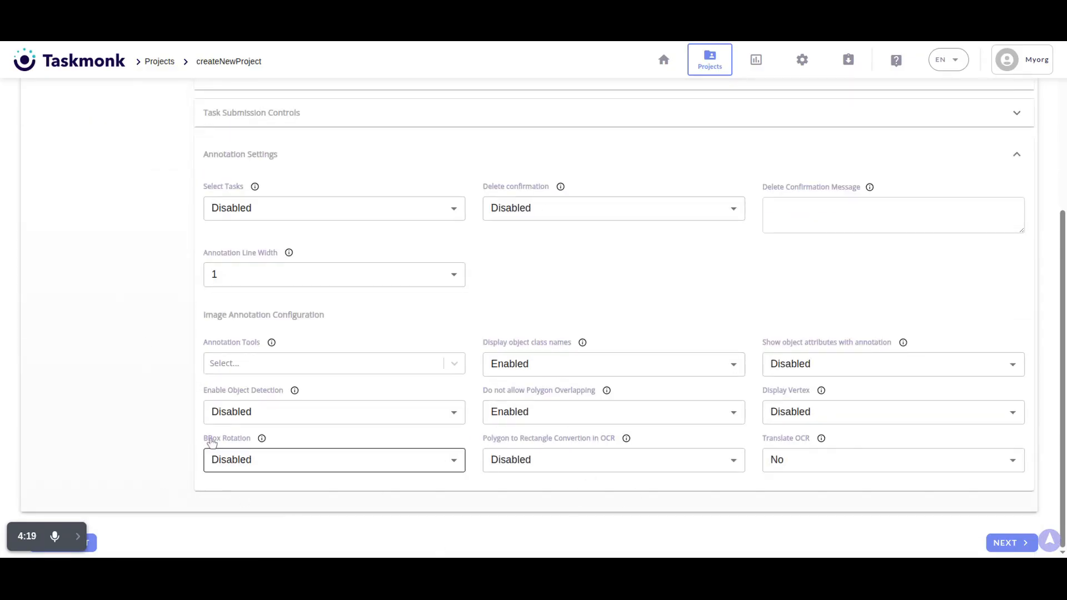
{"action": "left_click_drag", "start_coordinate": [204, 255], "coordinate": [278, 262]}
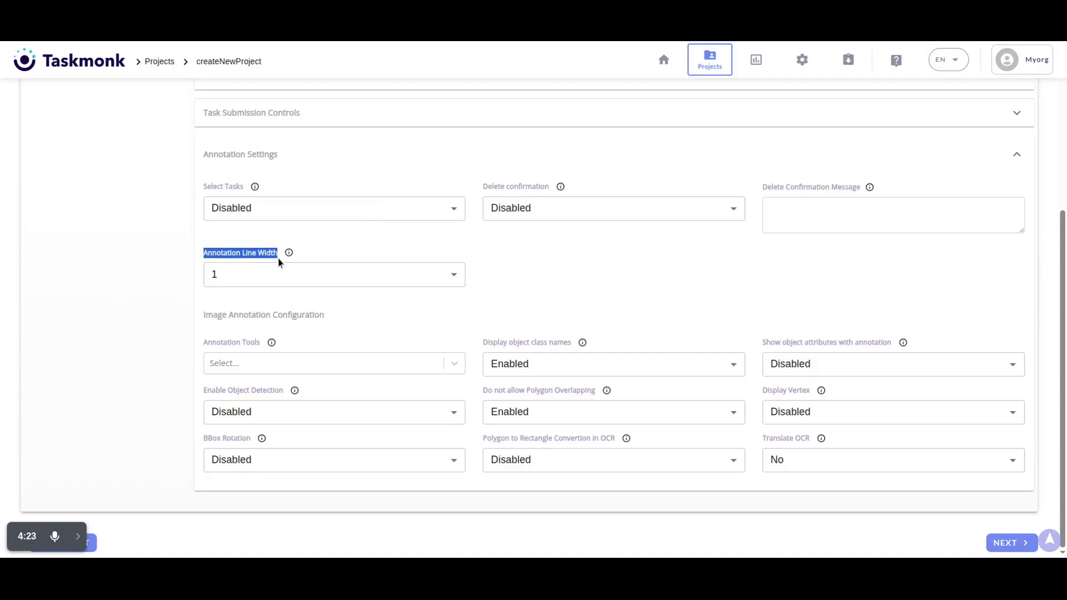
{"action": "left_click", "coordinate": [224, 276]}
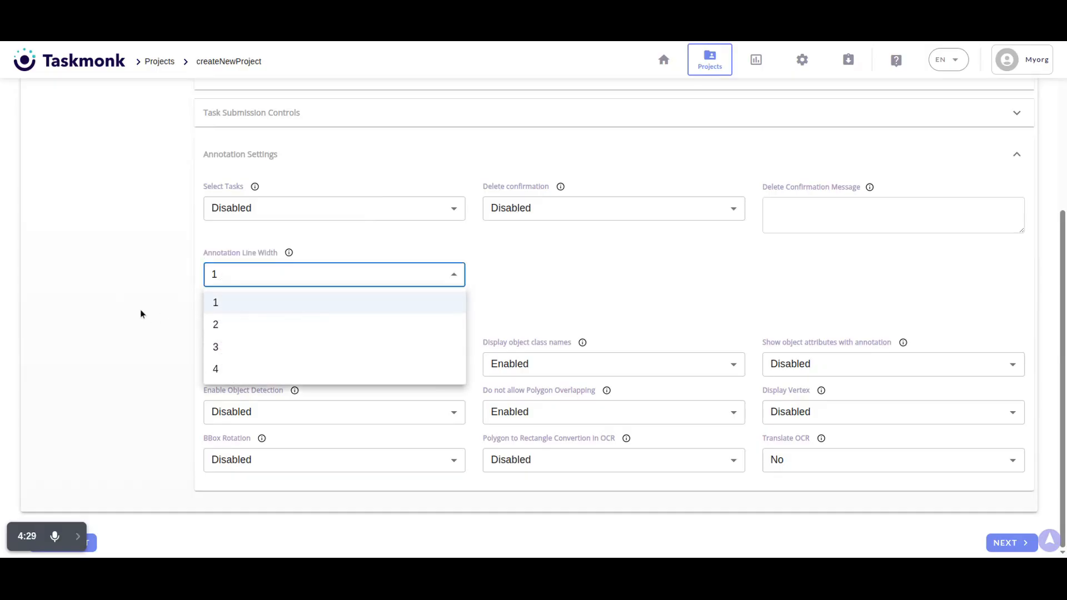
{"action": "left_click", "coordinate": [145, 326]}
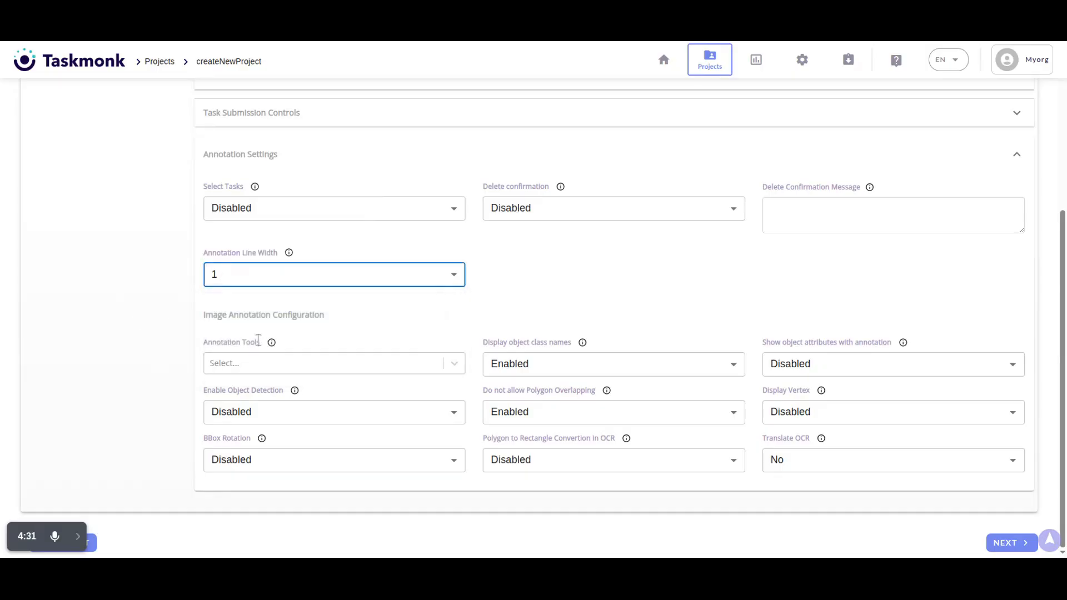
Try out Rectangle and Polygon as annotation tools and clear the selection
{"action": "left_click", "coordinate": [269, 365]}
{"action": "scroll", "coordinate": [272, 389], "scroll_direction": "down", "scroll_amount": 3}
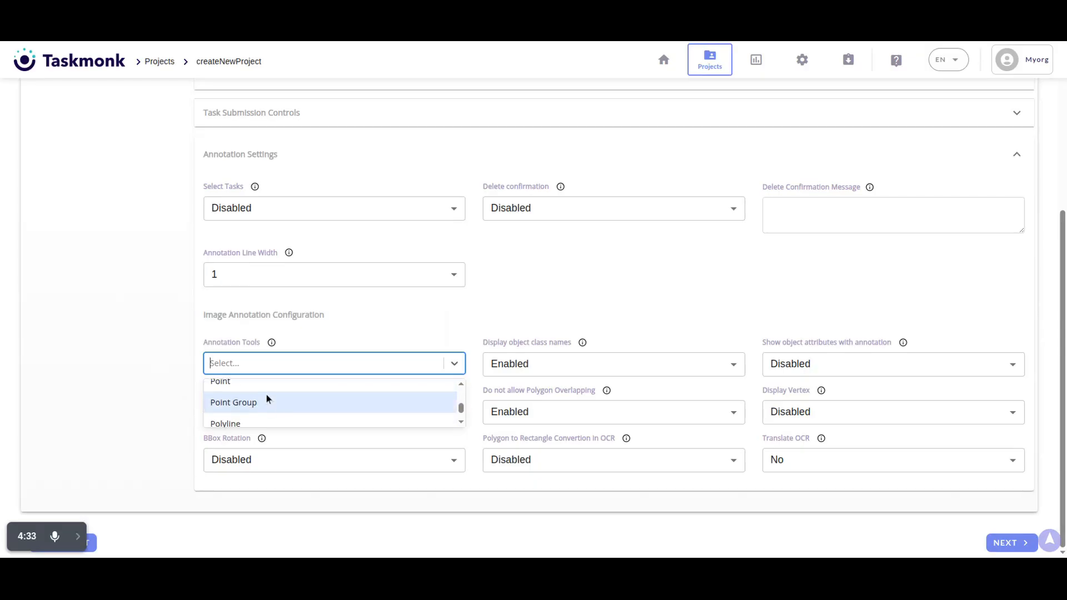
{"action": "scroll", "coordinate": [273, 395], "scroll_direction": "up", "scroll_amount": 3}
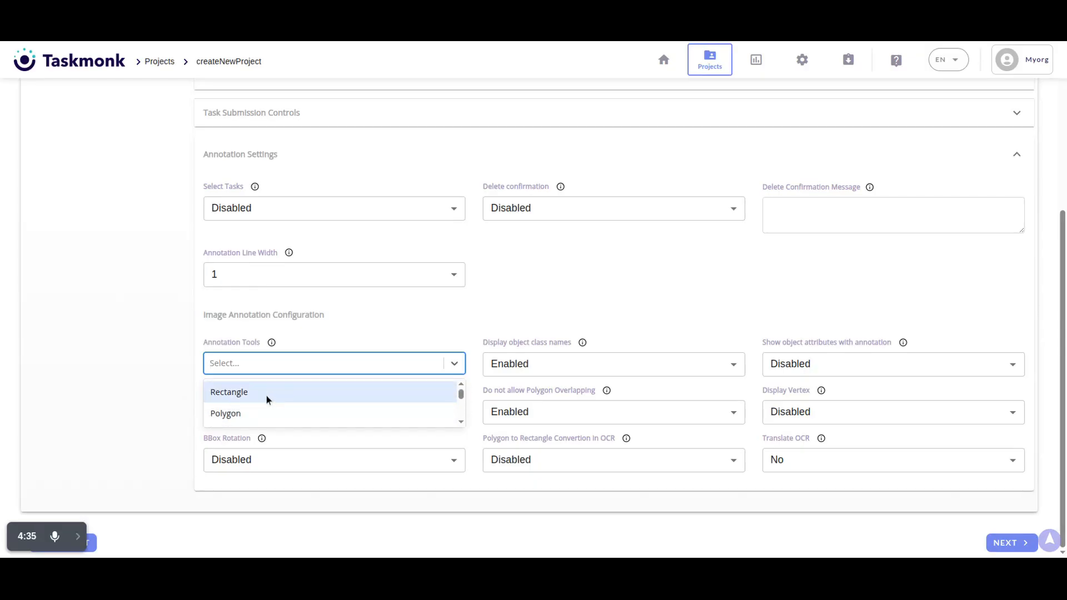
{"action": "left_click", "coordinate": [266, 395]}
{"action": "left_click", "coordinate": [278, 362]}
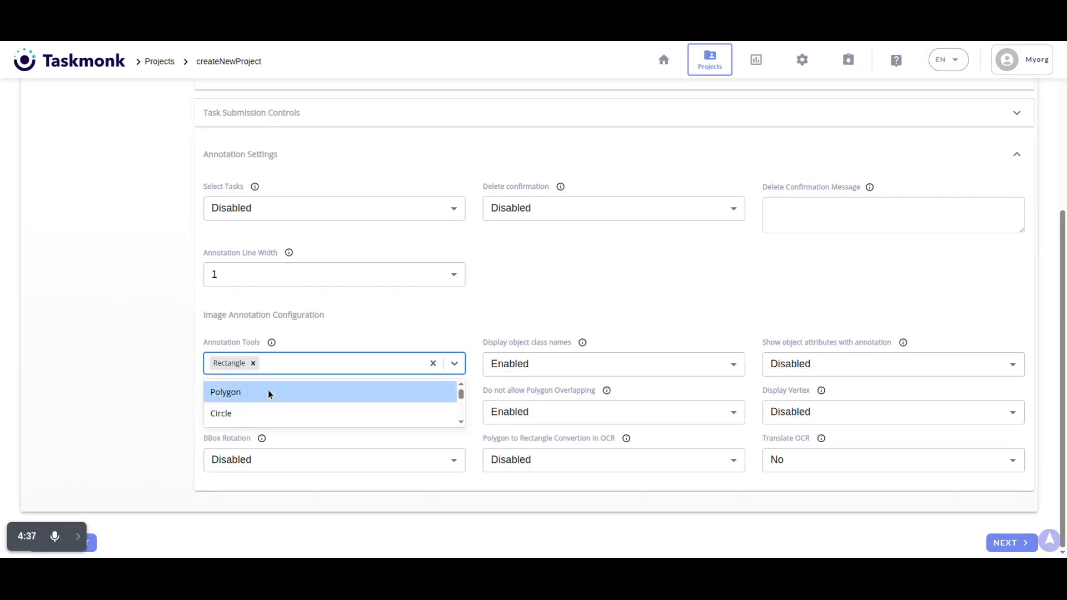
{"action": "left_click", "coordinate": [269, 391]}
{"action": "left_click", "coordinate": [300, 363]}
{"action": "left_click", "coordinate": [253, 363]}
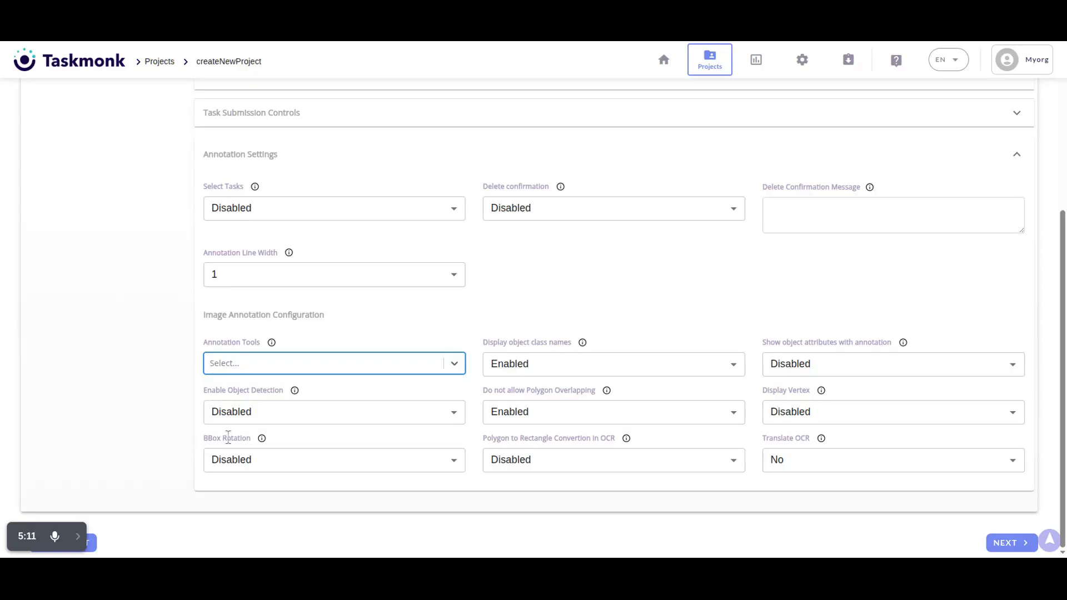
Enable BBox Rotation in the image annotation configuration
{"action": "left_click", "coordinate": [245, 467]}
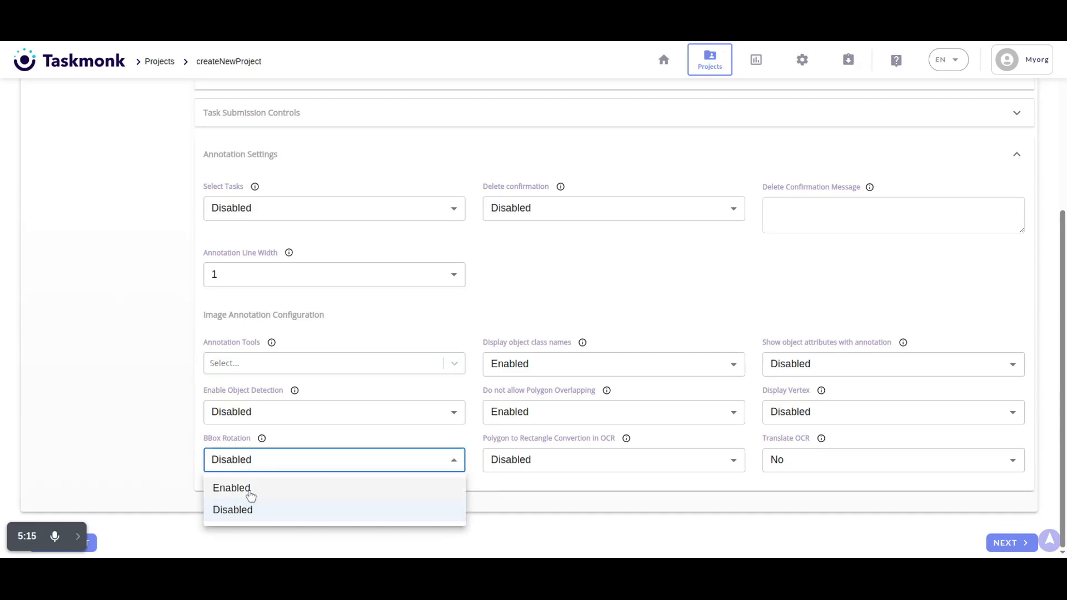
{"action": "left_click", "coordinate": [257, 489]}
{"action": "left_click", "coordinate": [301, 502]}
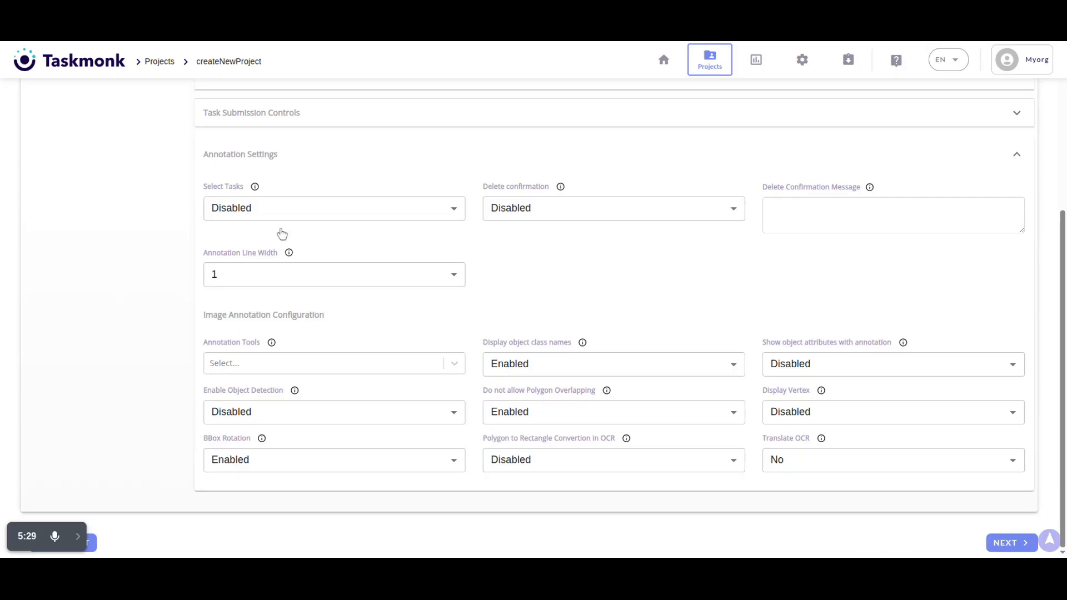
Find the Object Detection processor among the project task's pre-processing properties by searching "ob", and open its configuration
{"action": "scroll", "coordinate": [281, 234], "scroll_direction": "up", "scroll_amount": 4}
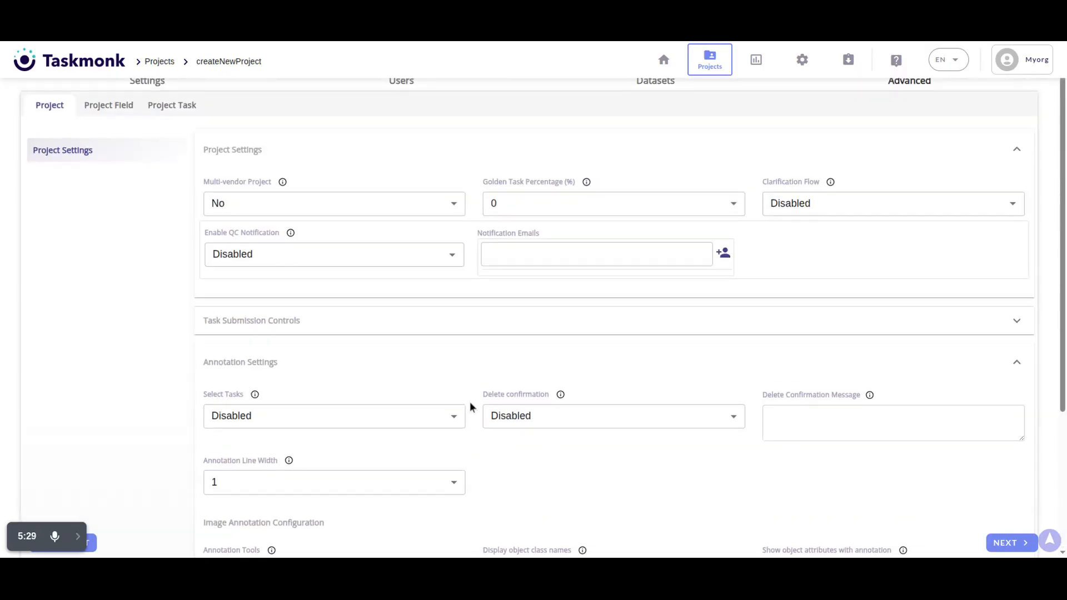
{"action": "left_click", "coordinate": [1006, 544]}
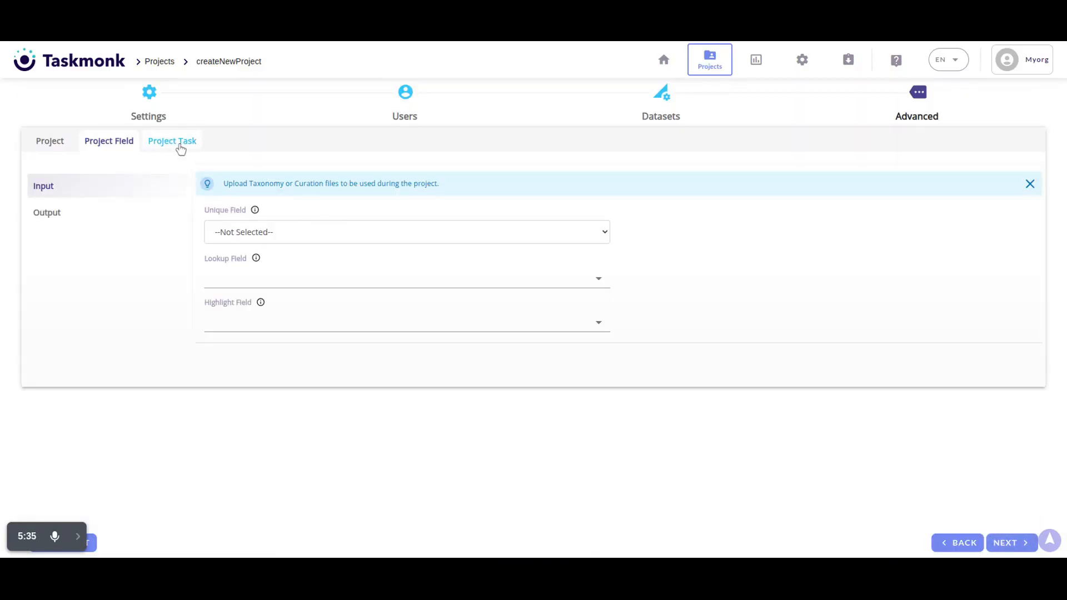
{"action": "left_click", "coordinate": [179, 146]}
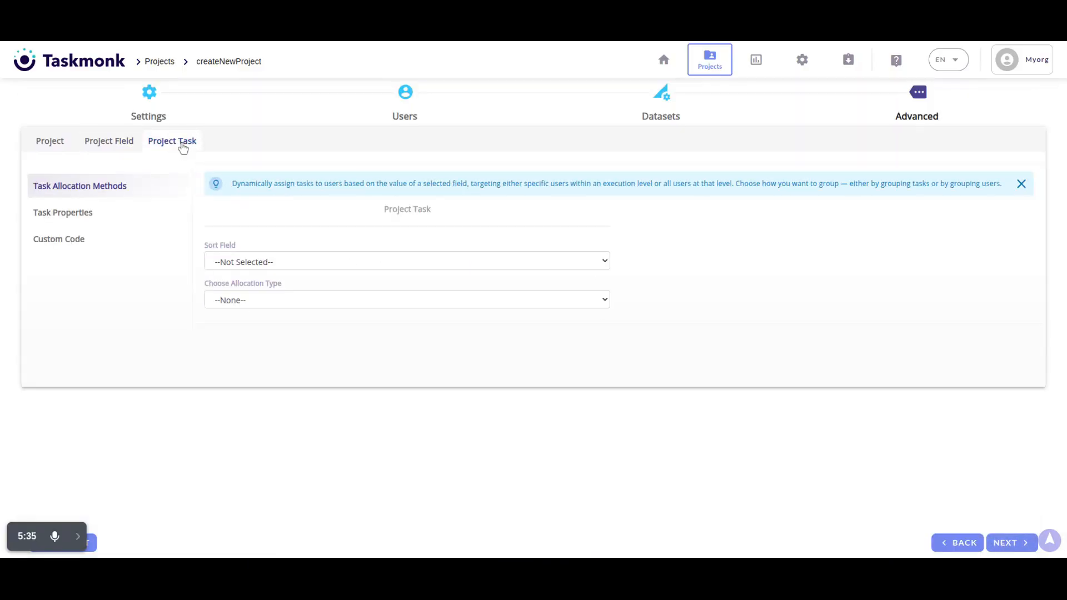
{"action": "left_click", "coordinate": [121, 221]}
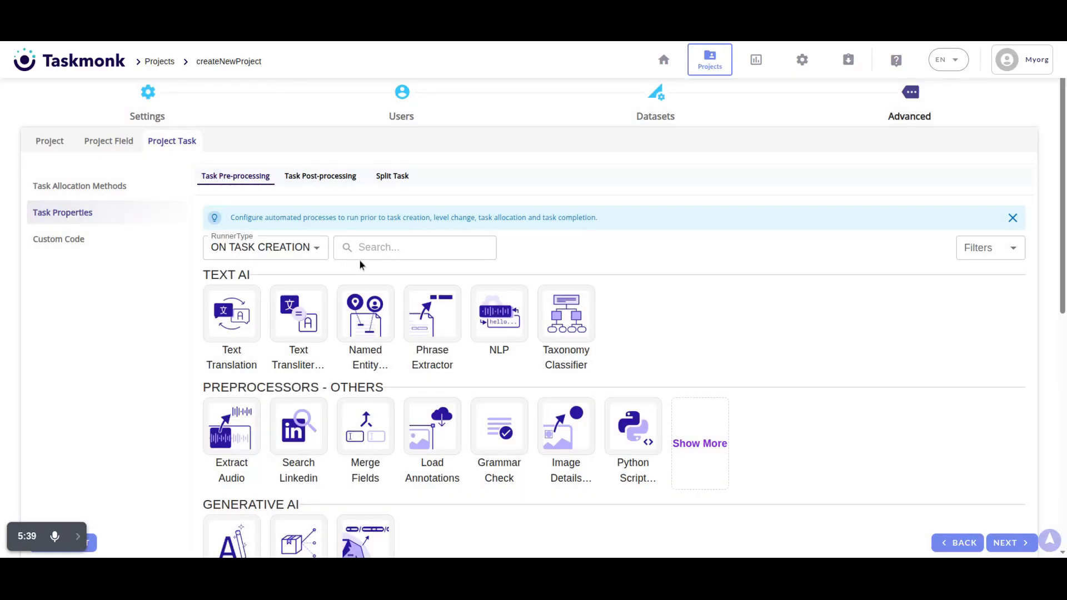
{"action": "left_click", "coordinate": [404, 251]}
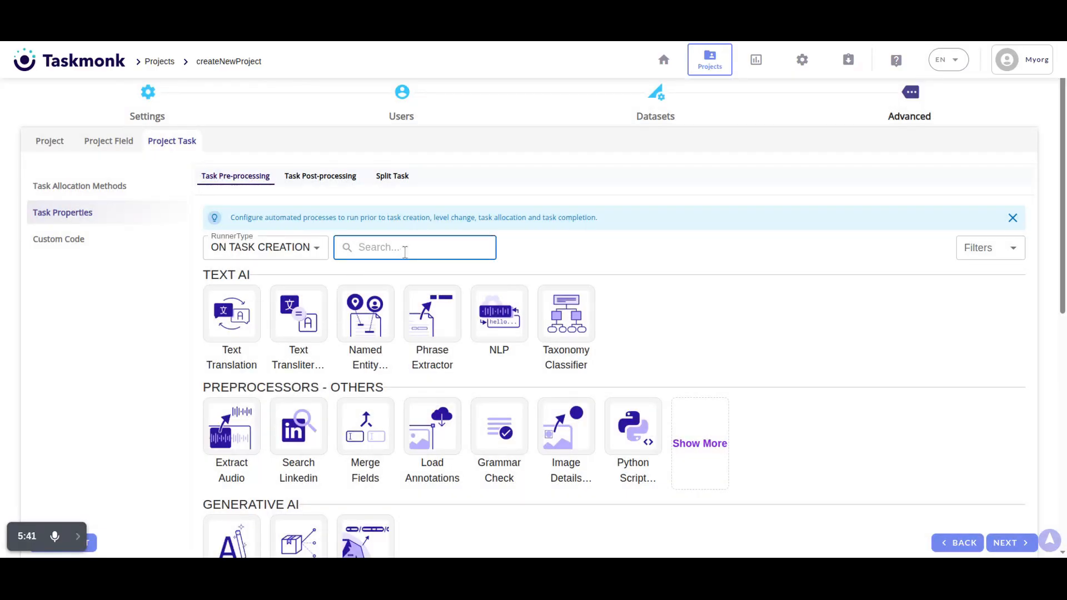
{"action": "type", "text": "ob"}
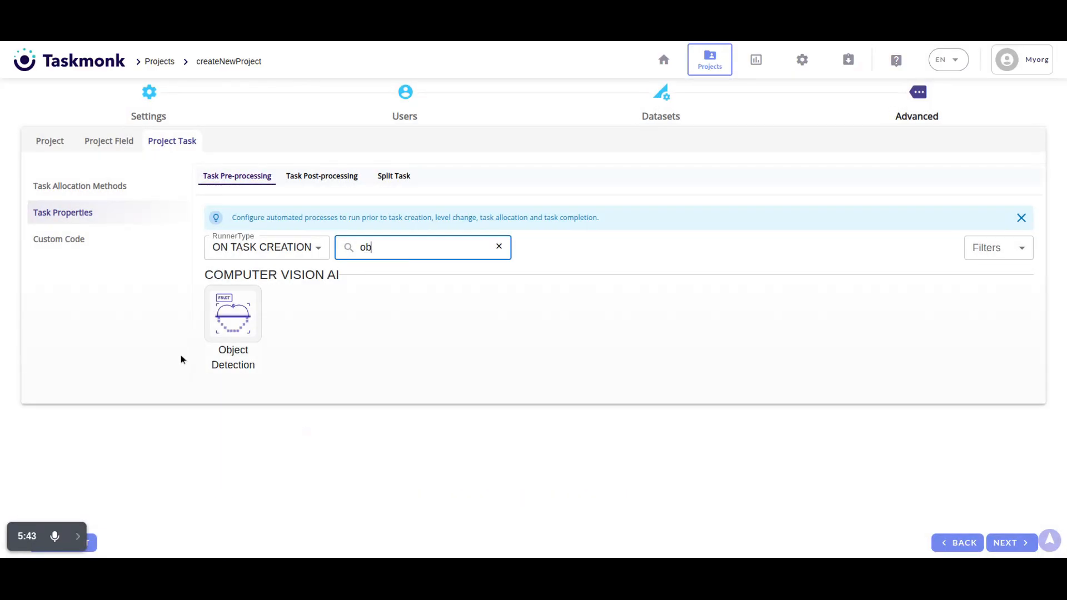
{"action": "left_click", "coordinate": [232, 316]}
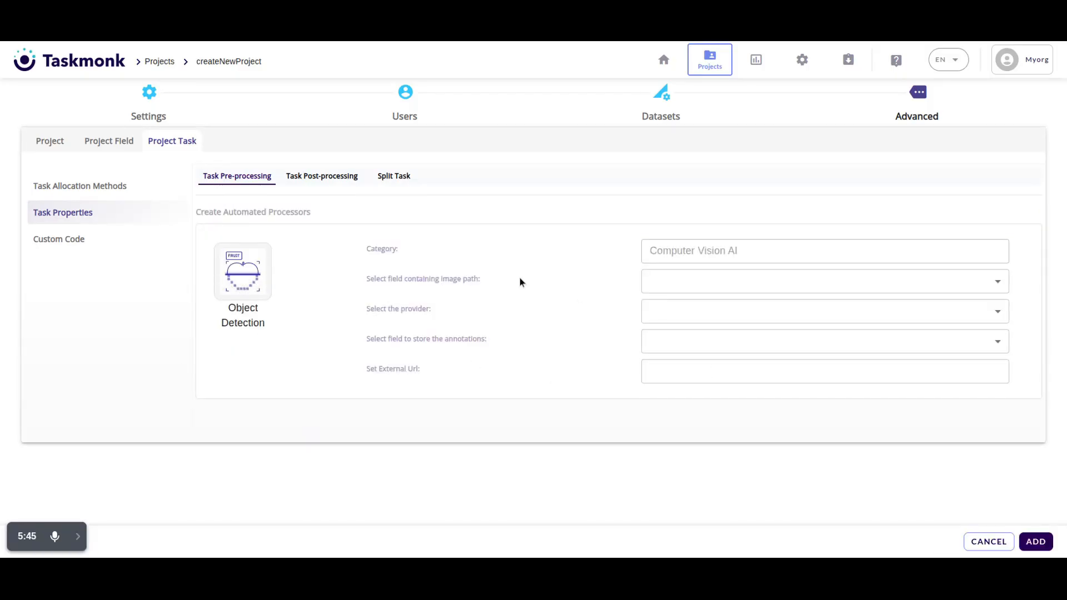
Add the Object Detection processor with image path field MediaUrl, provider google, annotation storage field Annotations and external URL null
{"action": "left_click", "coordinate": [679, 287]}
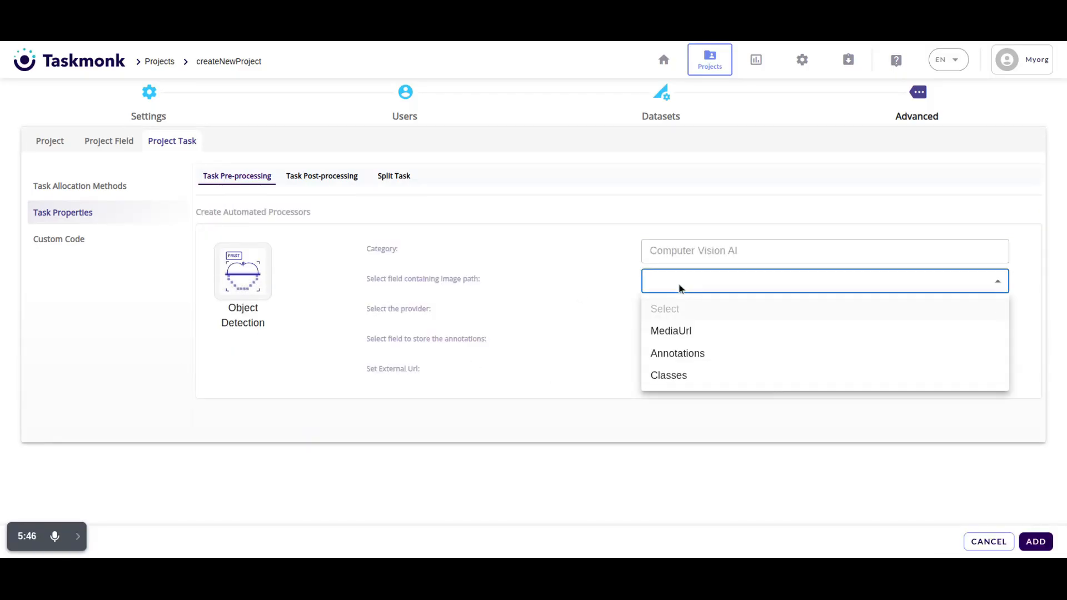
{"action": "left_click", "coordinate": [680, 334]}
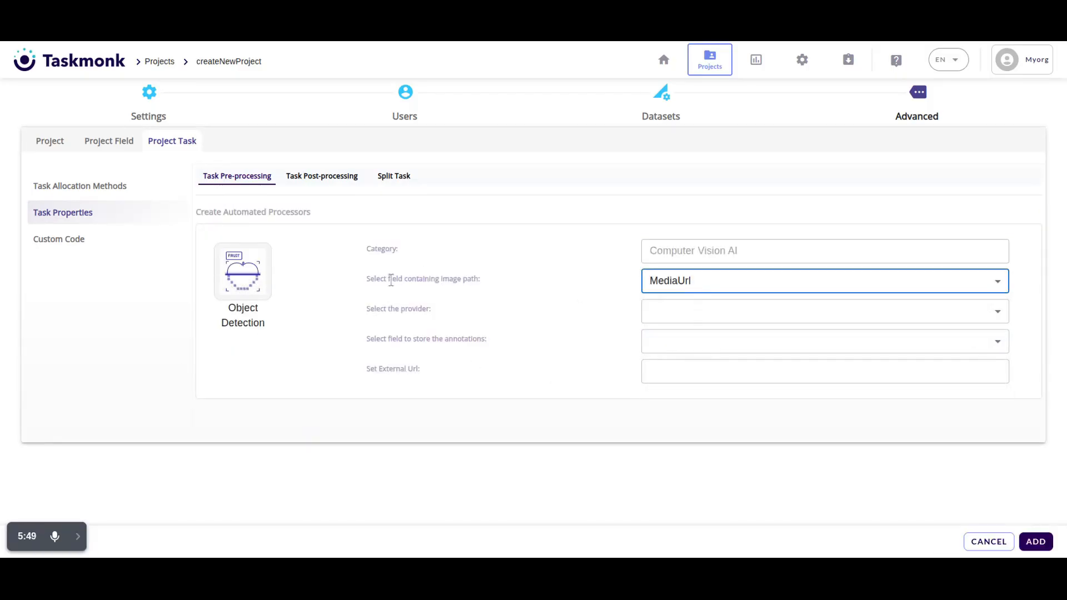
{"action": "left_click", "coordinate": [678, 315]}
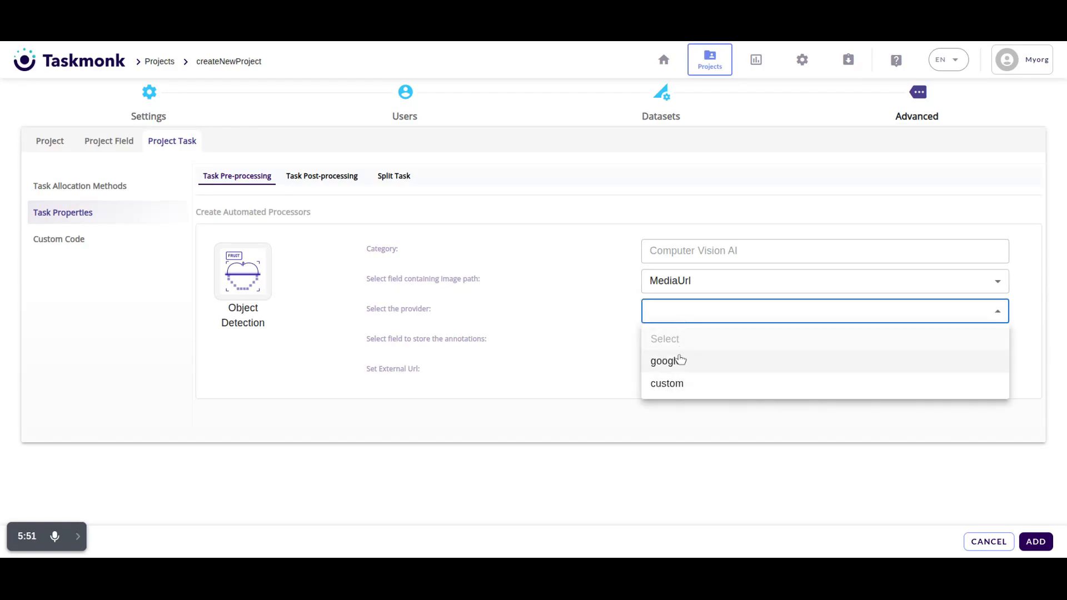
{"action": "left_click", "coordinate": [678, 362]}
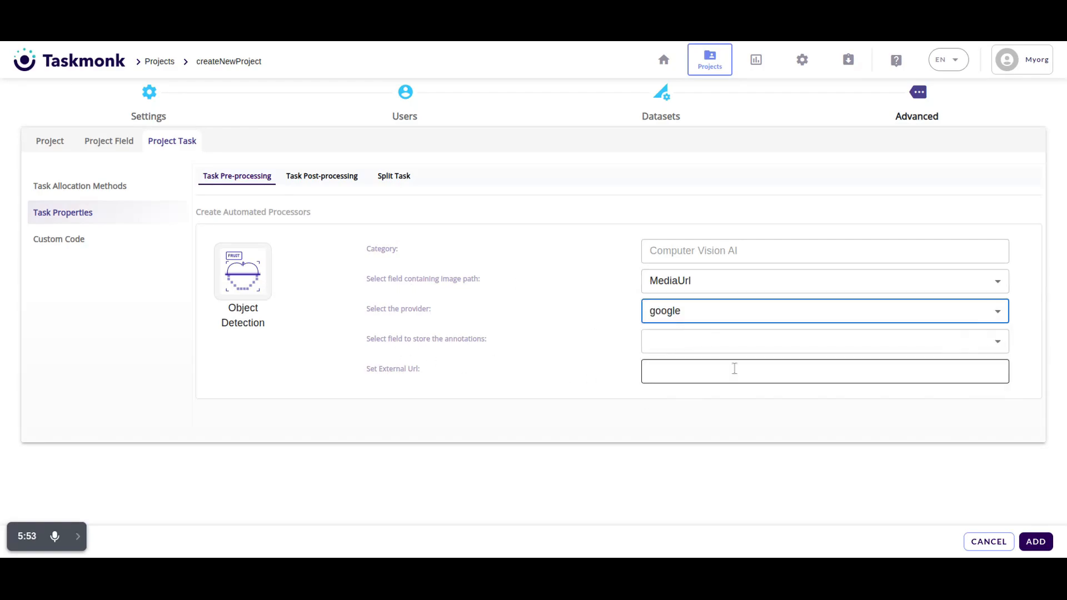
{"action": "left_click", "coordinate": [671, 341]}
{"action": "left_click", "coordinate": [682, 415]}
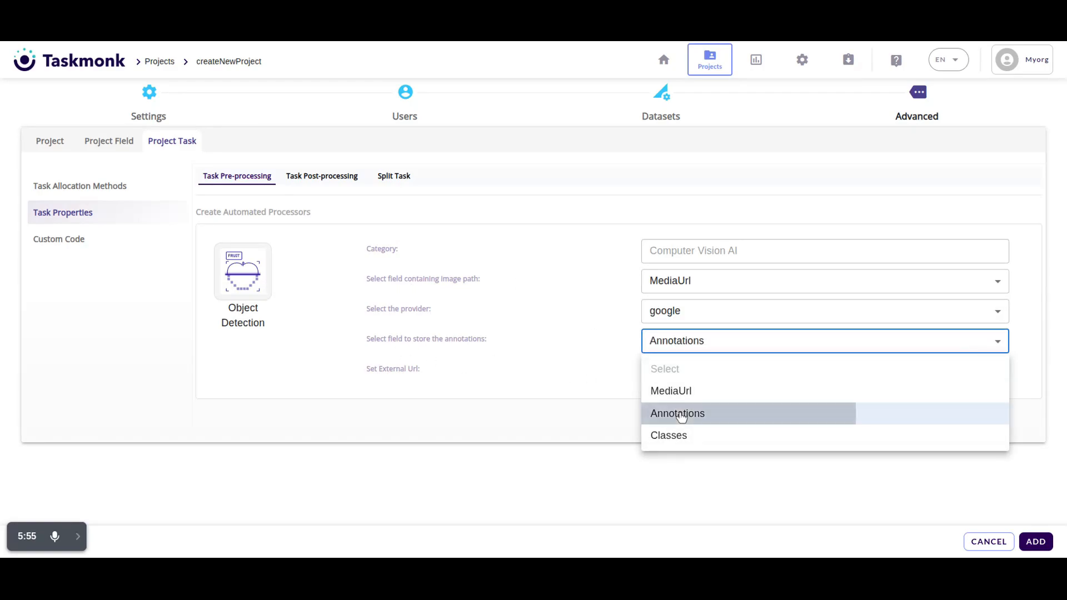
{"action": "left_click", "coordinate": [694, 379]}
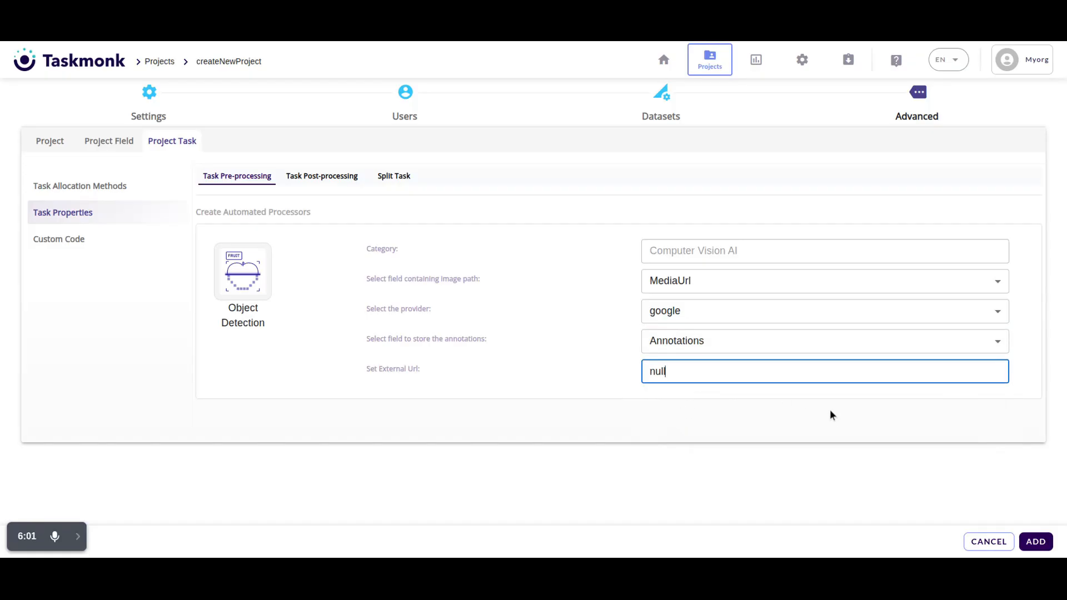
{"action": "left_click", "coordinate": [1036, 542]}
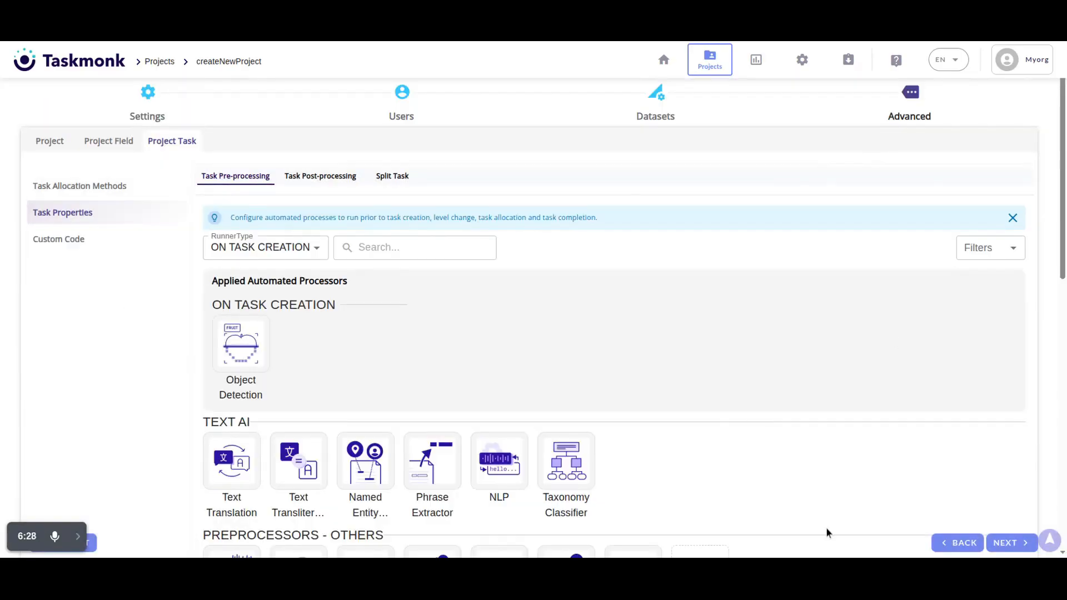
Add the Admin user to the project as an L1 user and return to the user list
{"action": "left_click", "coordinate": [402, 100]}
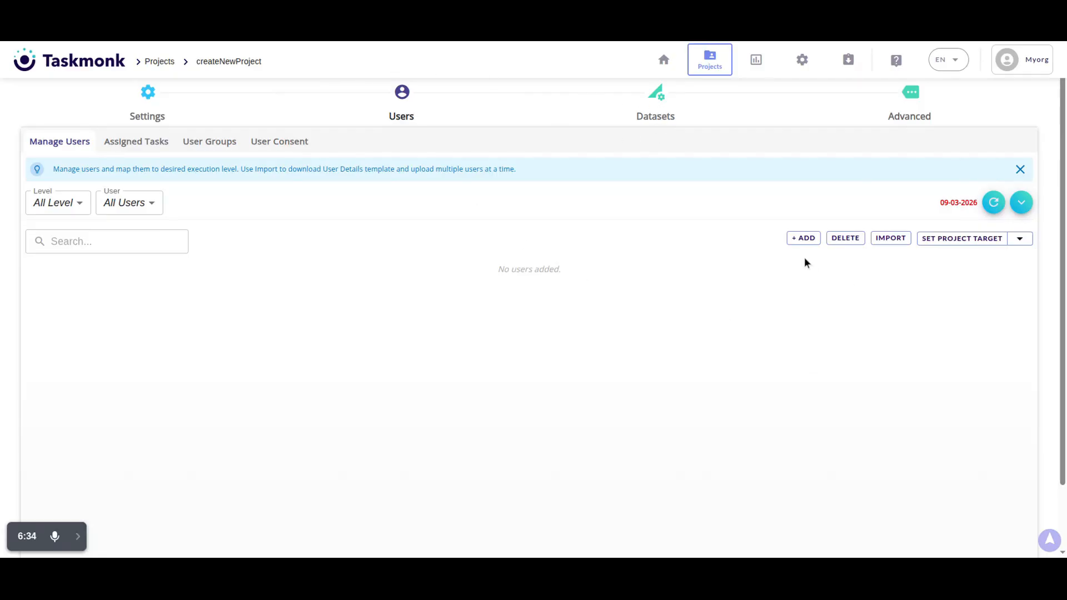
{"action": "left_click", "coordinate": [803, 238]}
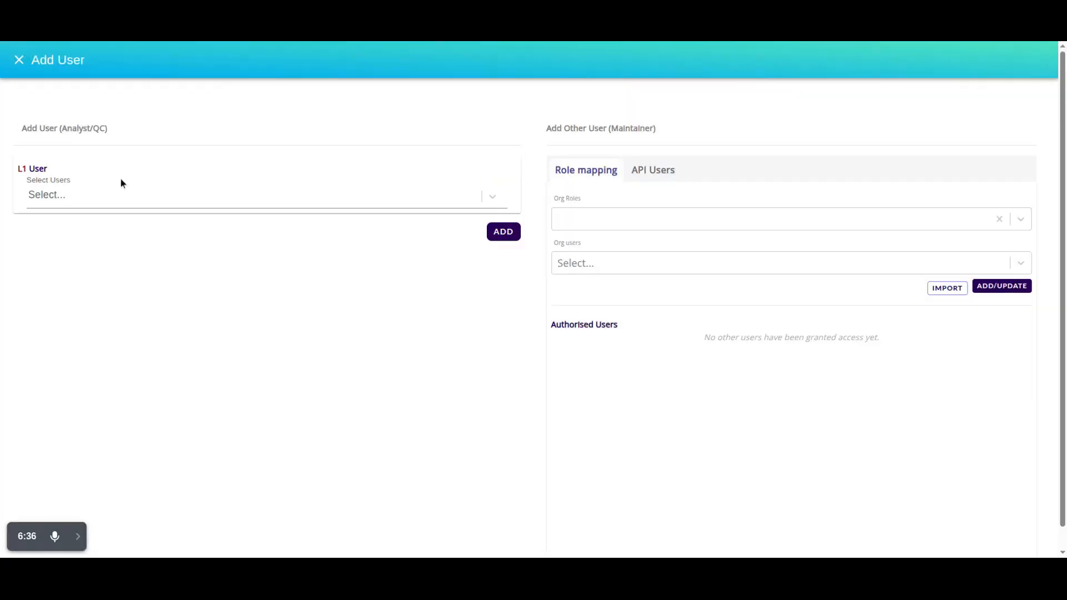
{"action": "left_click", "coordinate": [121, 199]}
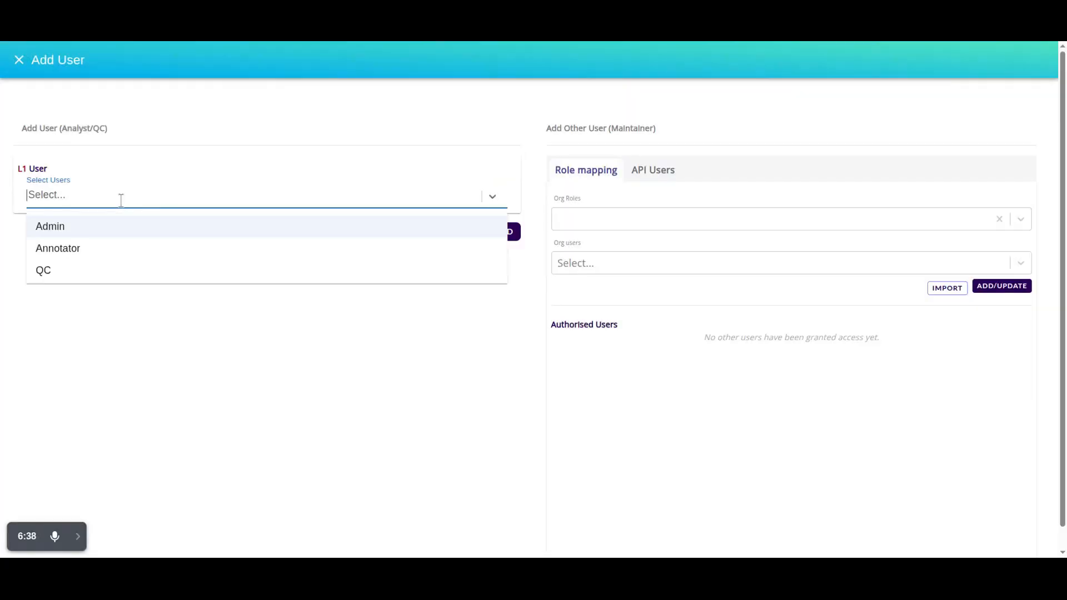
{"action": "left_click", "coordinate": [95, 226]}
{"action": "left_click", "coordinate": [507, 236]}
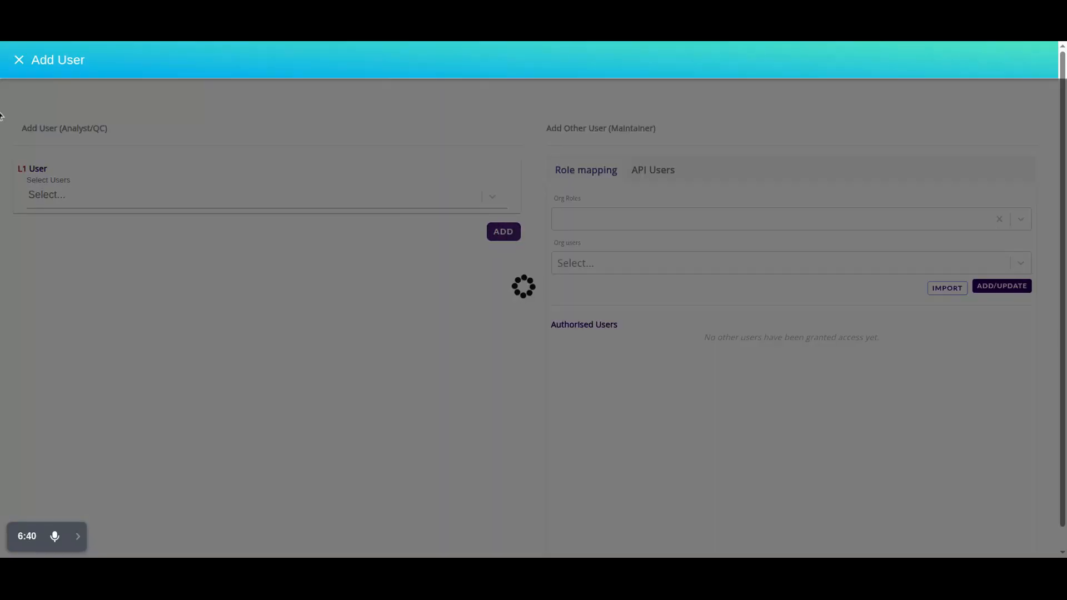
{"action": "left_click", "coordinate": [19, 60]}
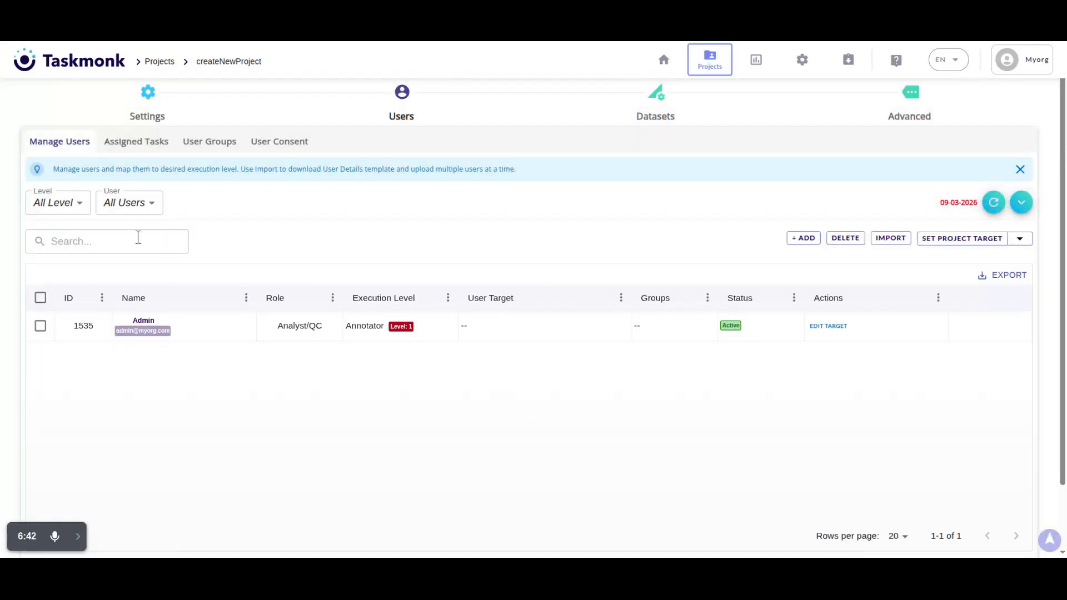
Create a dataset batch named Article1 with priority 1
{"action": "left_click", "coordinate": [654, 111]}
{"action": "left_click", "coordinate": [657, 290]}
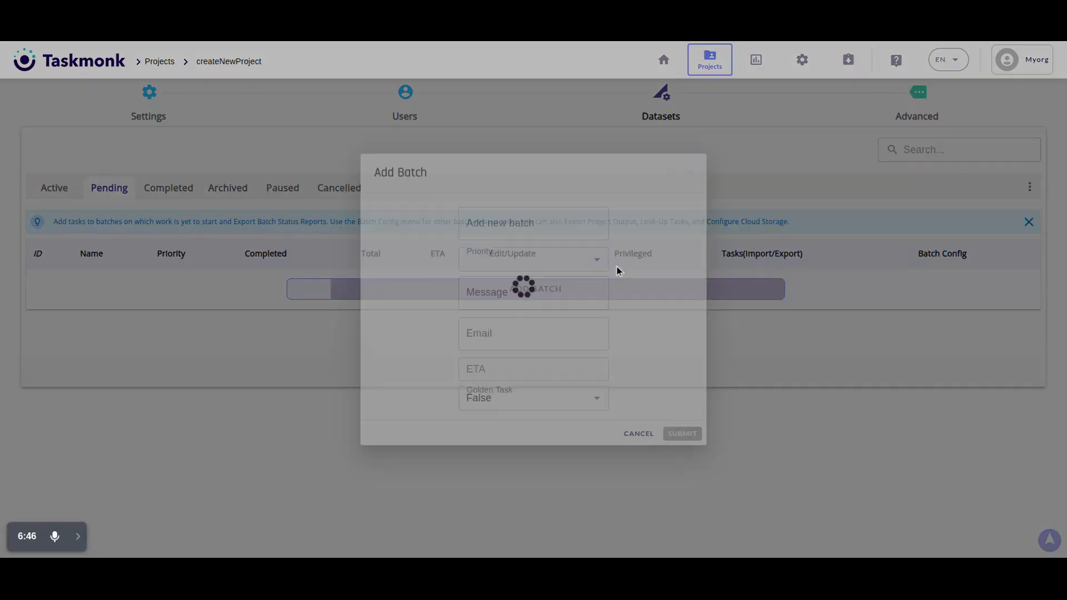
{"action": "left_click", "coordinate": [548, 223]}
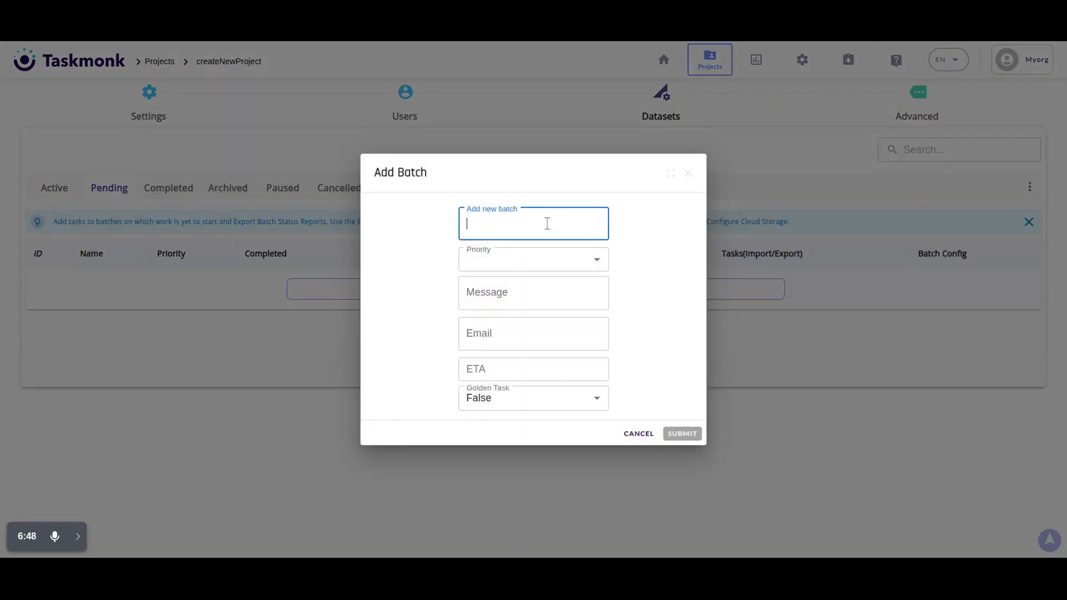
{"action": "type", "text": "Article1"}
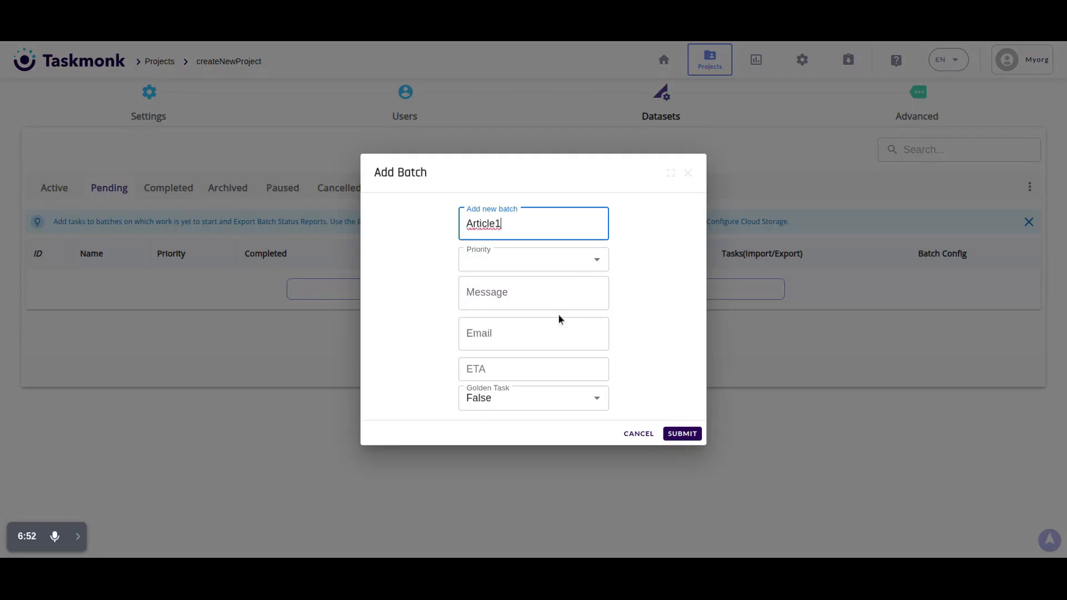
{"action": "left_click", "coordinate": [488, 265]}
{"action": "left_click", "coordinate": [488, 272]}
{"action": "left_click", "coordinate": [487, 268]}
{"action": "left_click", "coordinate": [489, 287]}
{"action": "left_click", "coordinate": [689, 435]}
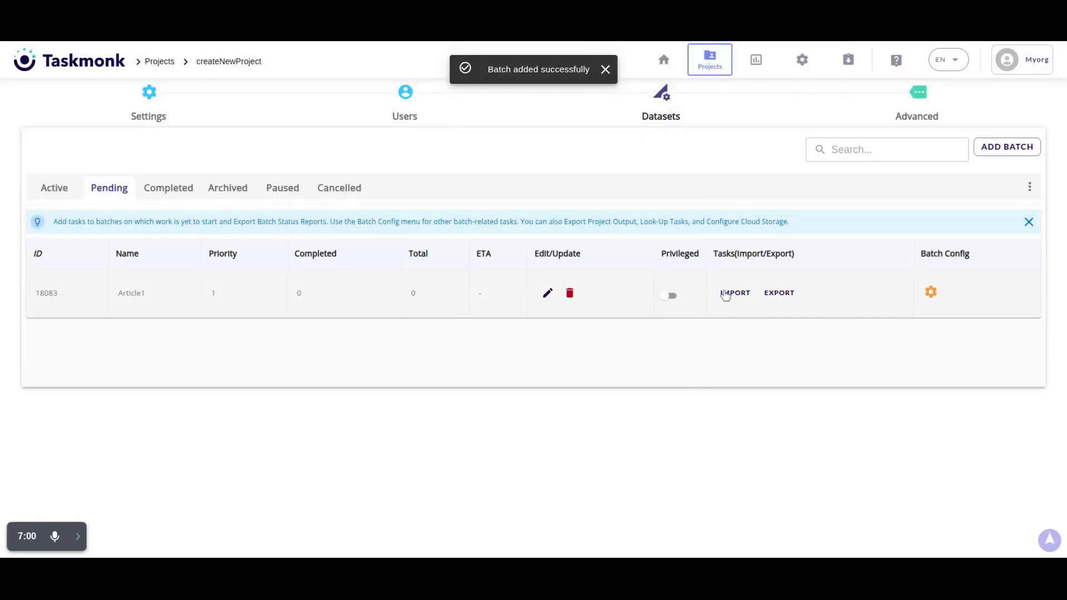
Configure the project's cloud storage as Amazon S3 with bucket name Bucket and region Region1
{"action": "left_click", "coordinate": [1029, 187]}
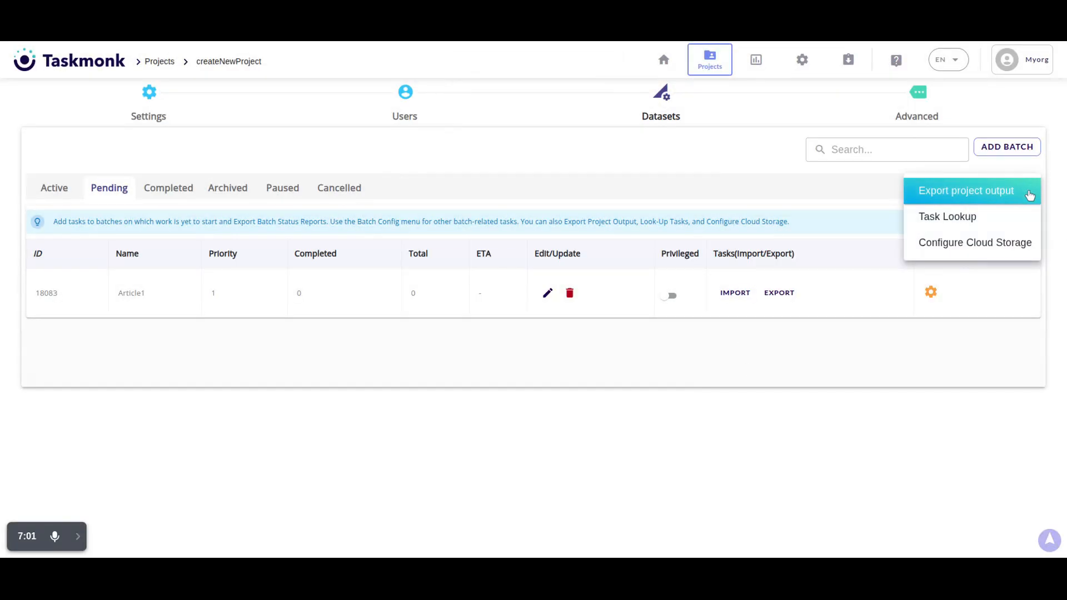
{"action": "left_click", "coordinate": [988, 246]}
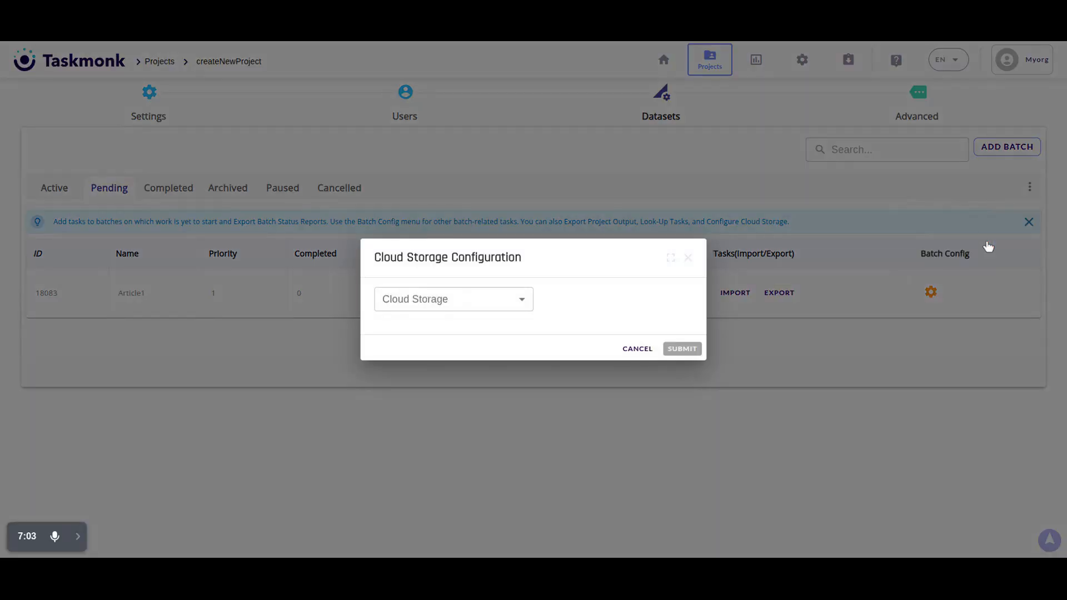
{"action": "left_click", "coordinate": [454, 306]}
{"action": "left_click", "coordinate": [422, 333]}
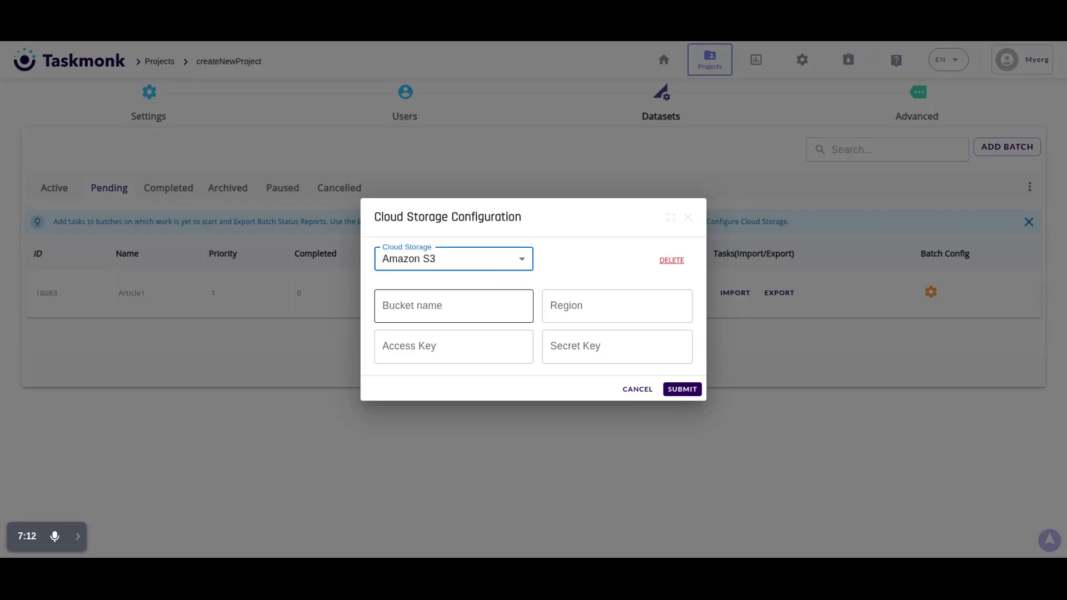
{"action": "left_click", "coordinate": [467, 307]}
{"action": "type", "text": "Bucket"}
{"action": "left_click", "coordinate": [582, 310]}
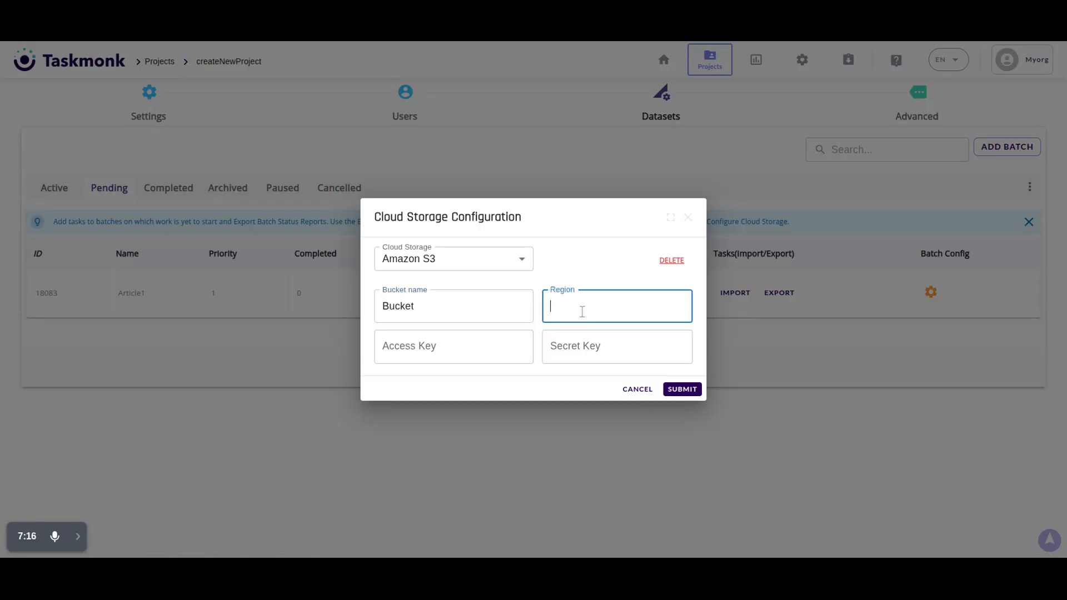
{"action": "type", "text": "Region1"}
Fill in the access key and secret key for the Amazon S3 storage and submit the configuration
{"action": "left_click", "coordinate": [506, 342]}
{"action": "type", "text": "A"}
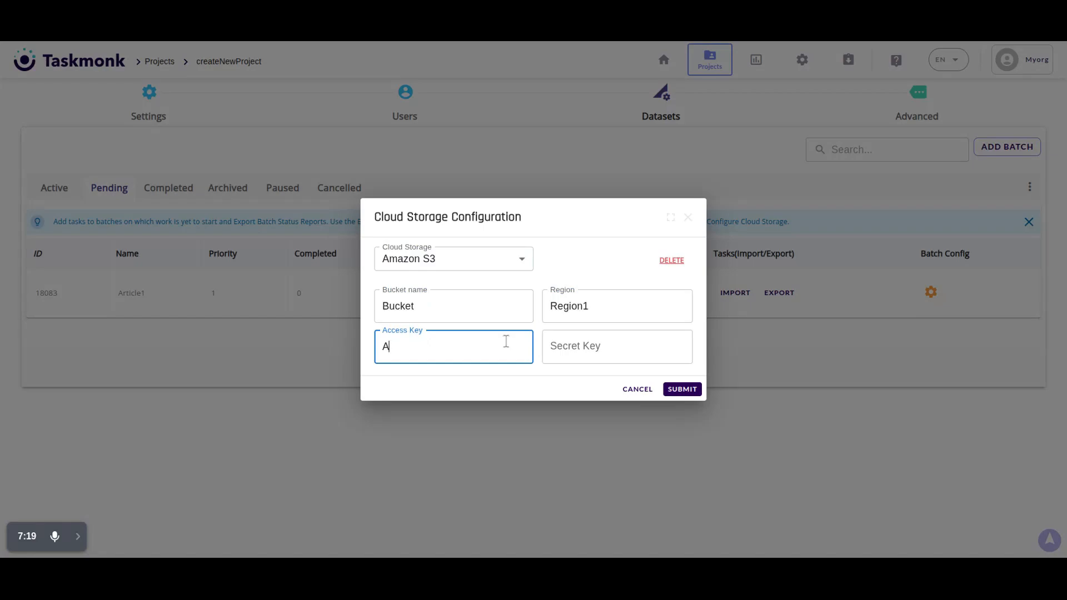
{"action": "type", "text": "cccss"}
{"action": "left_click", "coordinate": [579, 341]}
{"action": "type", "text": "Se"}
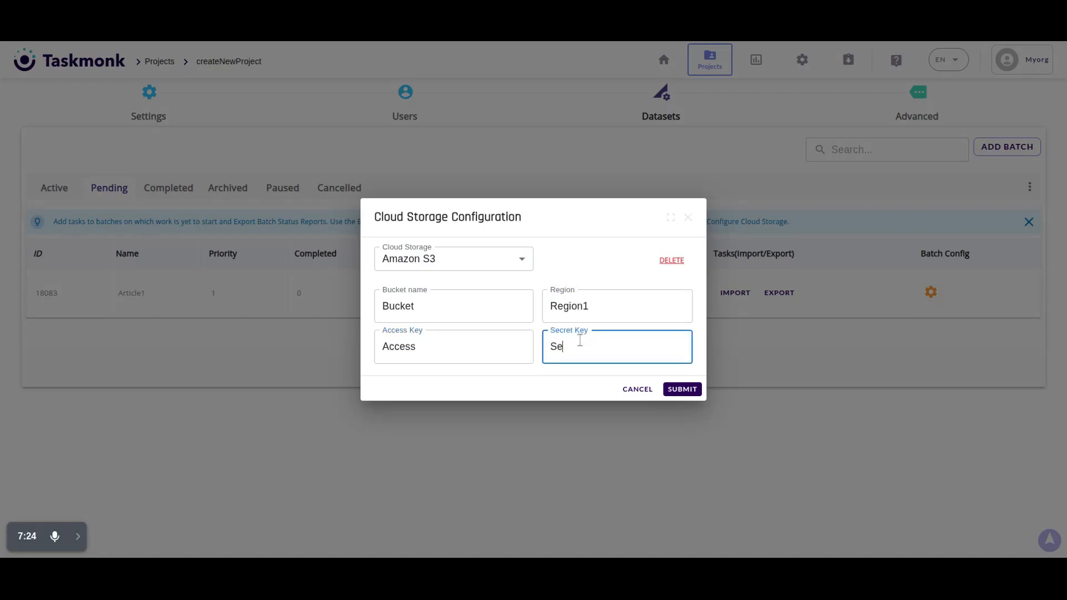
{"action": "type", "text": "cret"}
{"action": "left_click", "coordinate": [687, 389]}
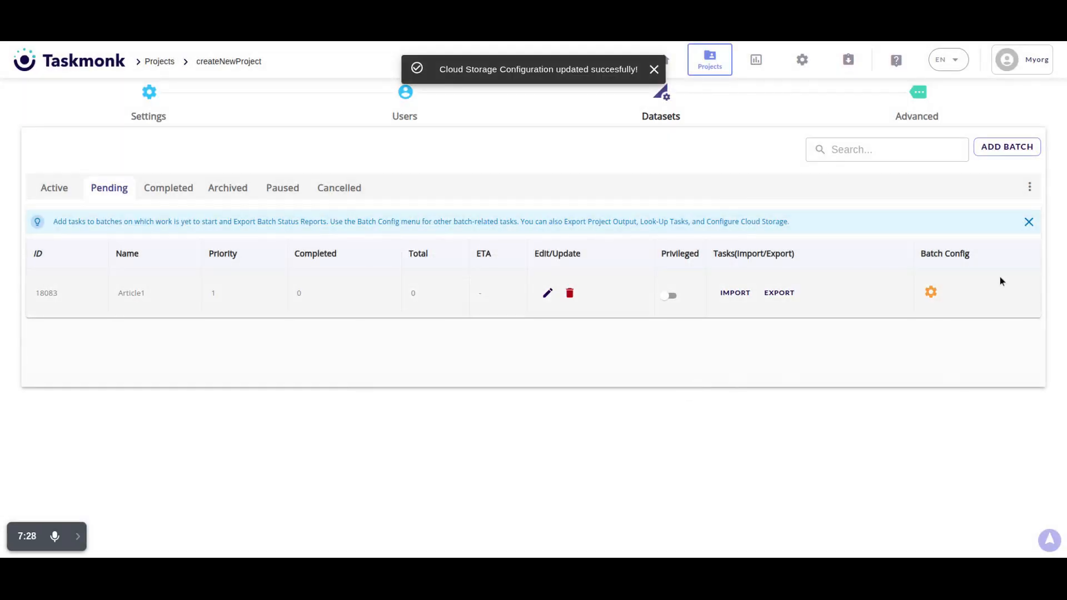
Import three files as tasks into the Article1 batch using the Media format
{"action": "left_click", "coordinate": [735, 294]}
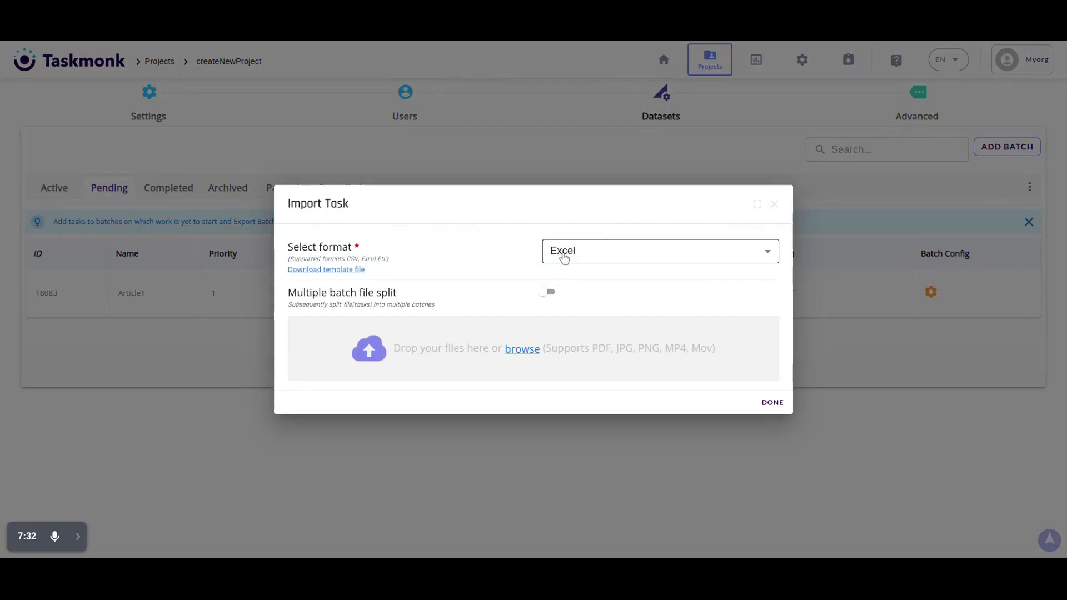
{"action": "left_click", "coordinate": [563, 259]}
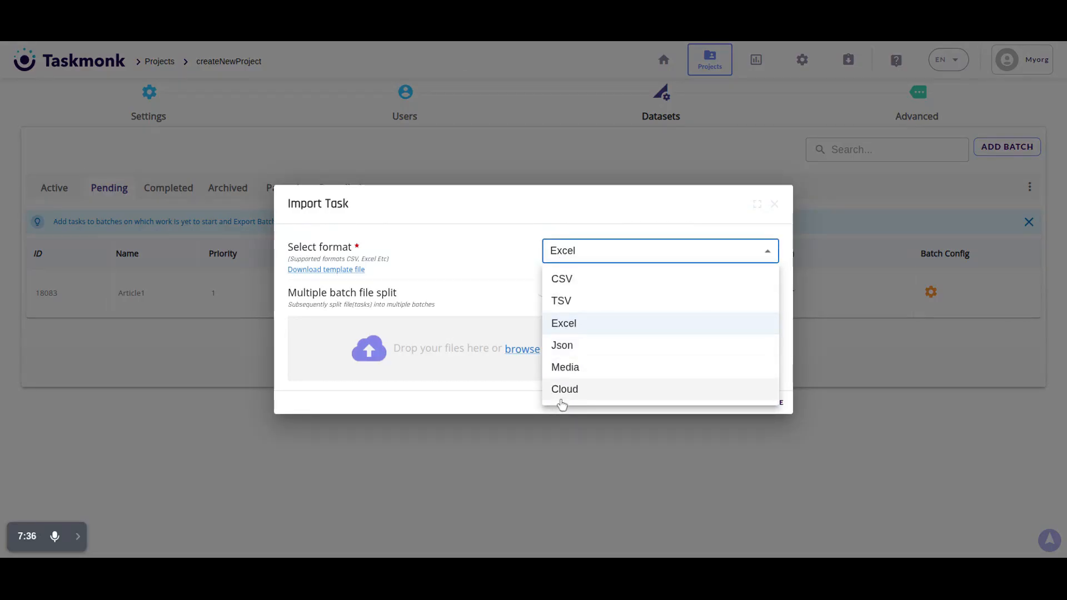
{"action": "left_click", "coordinate": [573, 372]}
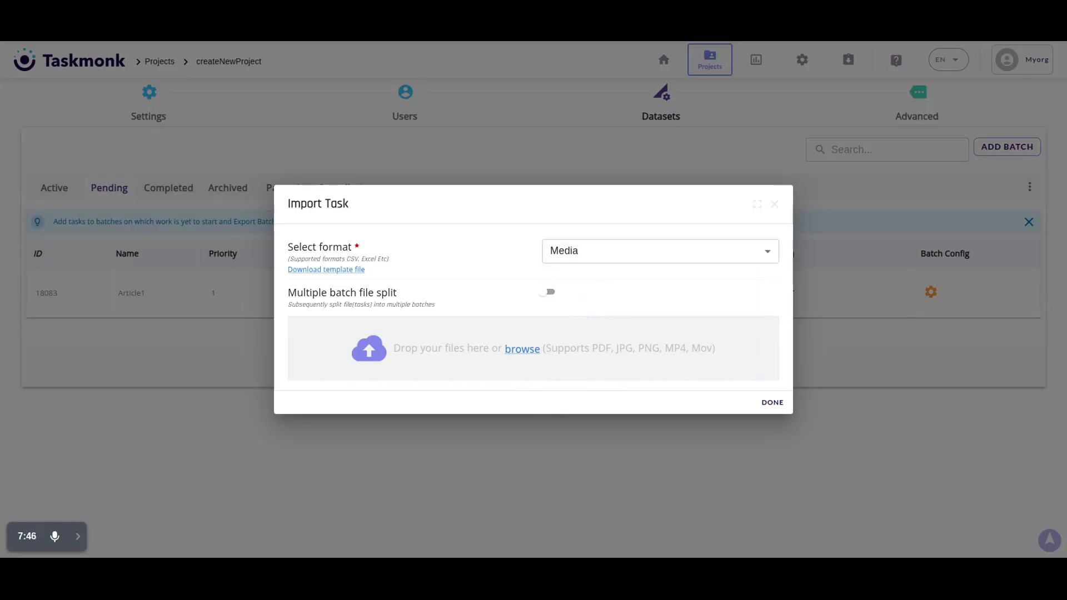
{"action": "left_click", "coordinate": [78, 537]}
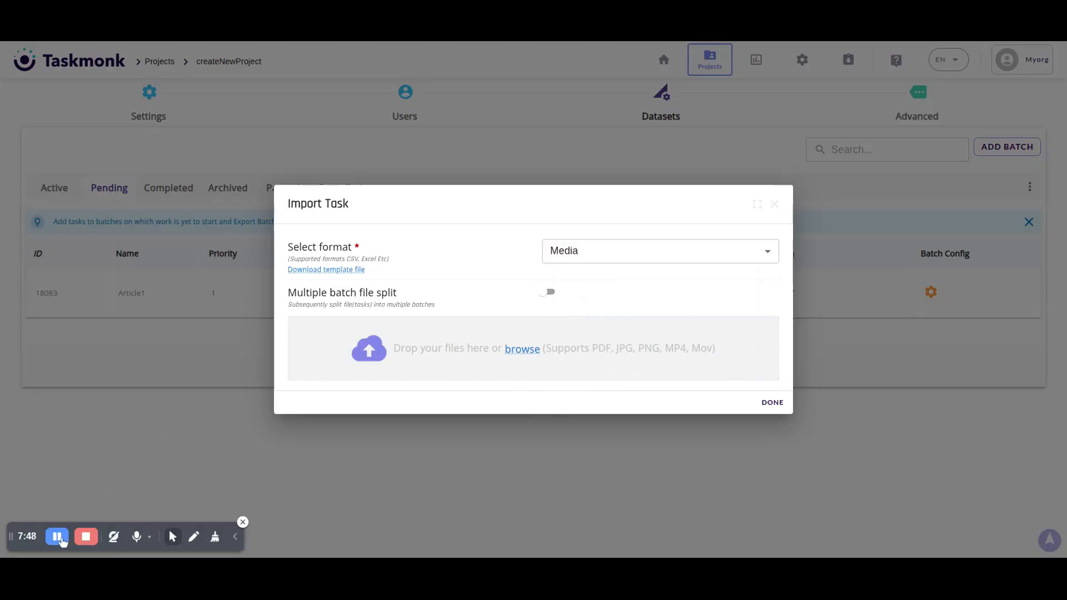
{"action": "left_click", "coordinate": [59, 539]}
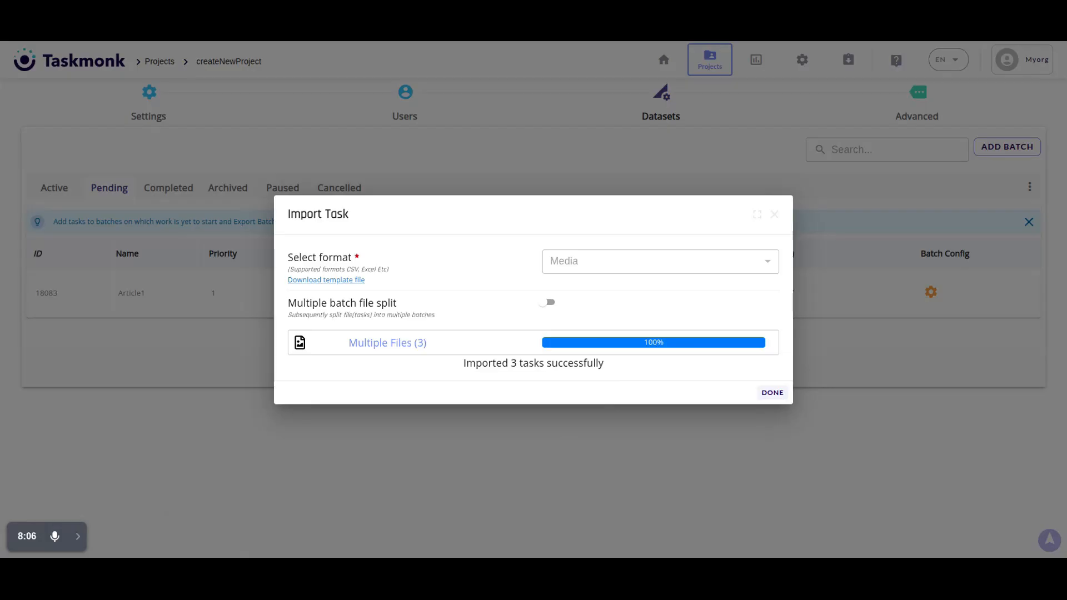
{"action": "left_click", "coordinate": [775, 395]}
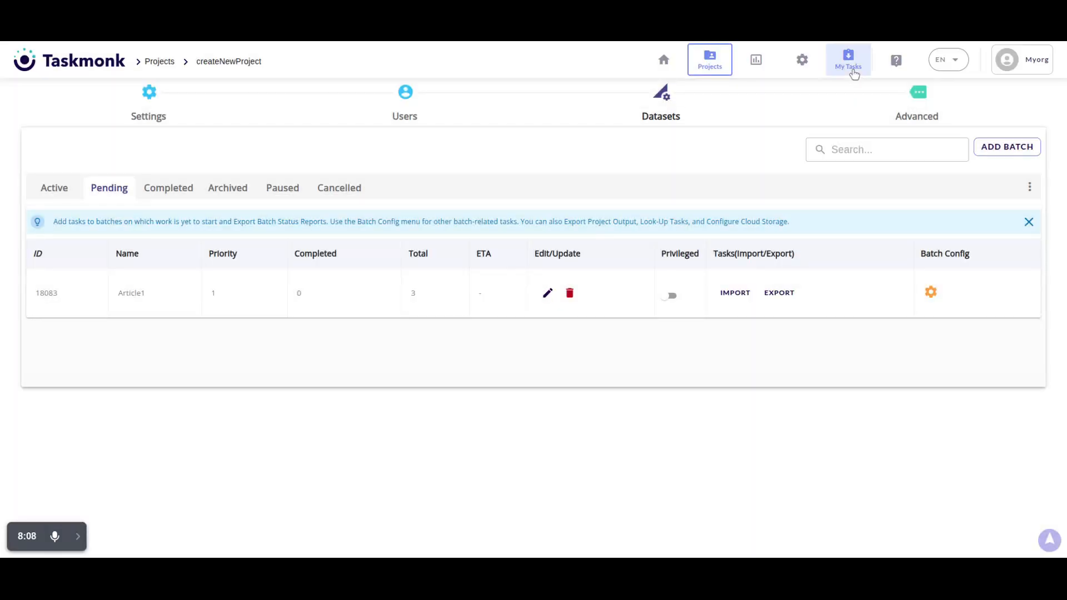
Get tasks for the Fashion Articles Detection process from the assigned work list
{"action": "left_click", "coordinate": [850, 62]}
{"action": "left_click", "coordinate": [920, 103]}
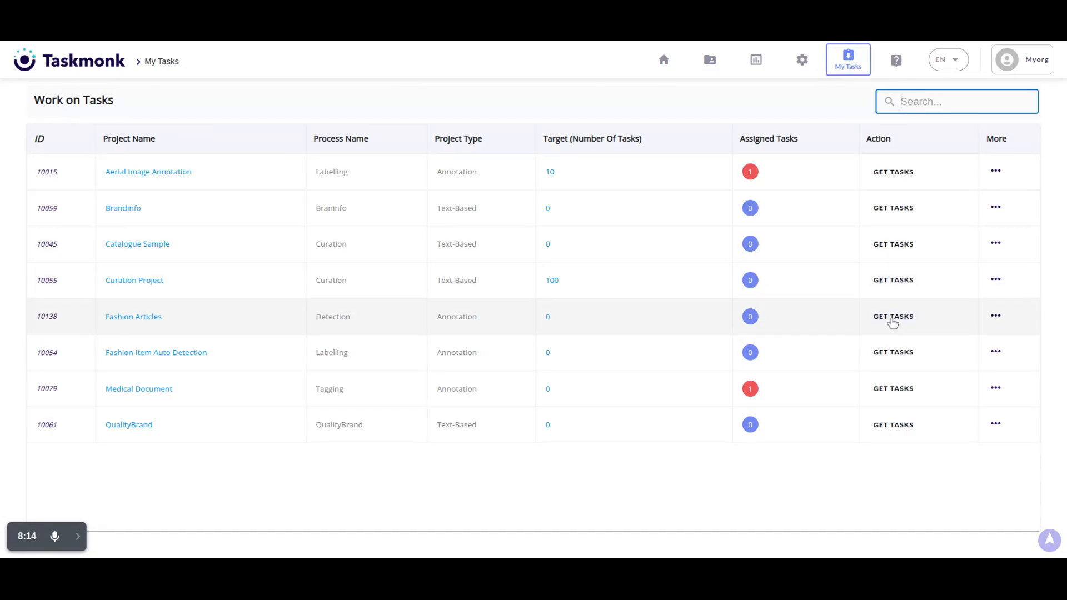
{"action": "left_click", "coordinate": [891, 318]}
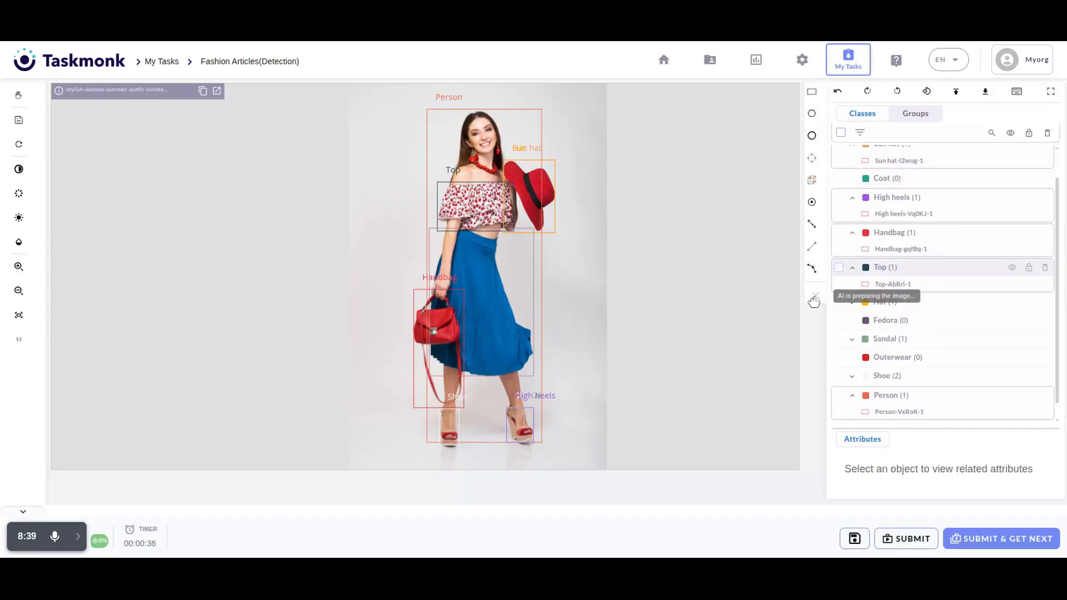
Select the High heels object on the image, review its class change options and close them
{"action": "scroll", "coordinate": [1012, 286], "scroll_direction": "up", "scroll_amount": 1}
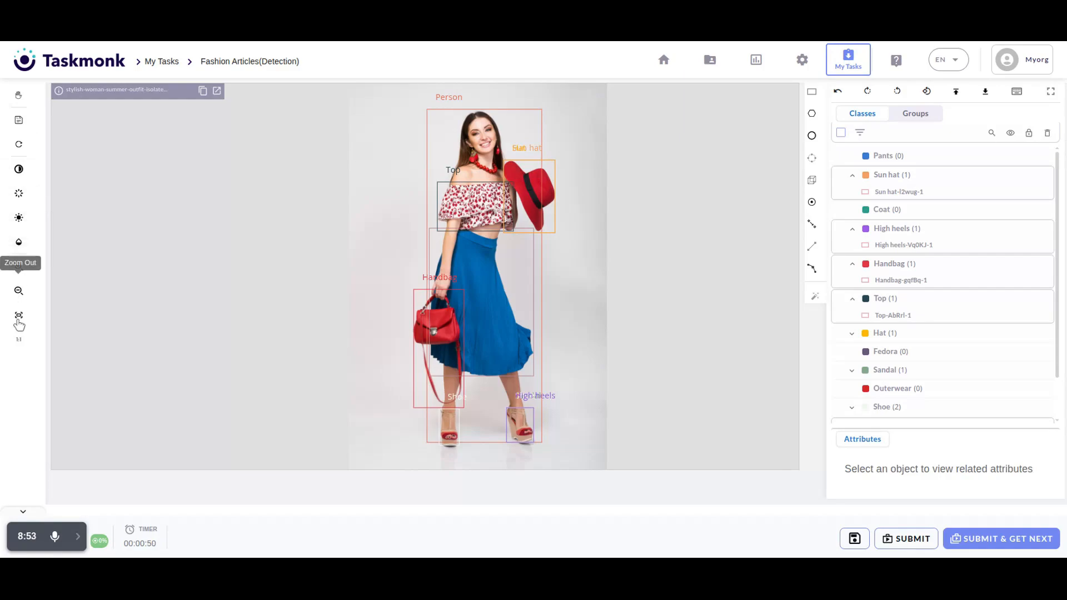
{"action": "left_click", "coordinate": [515, 433]}
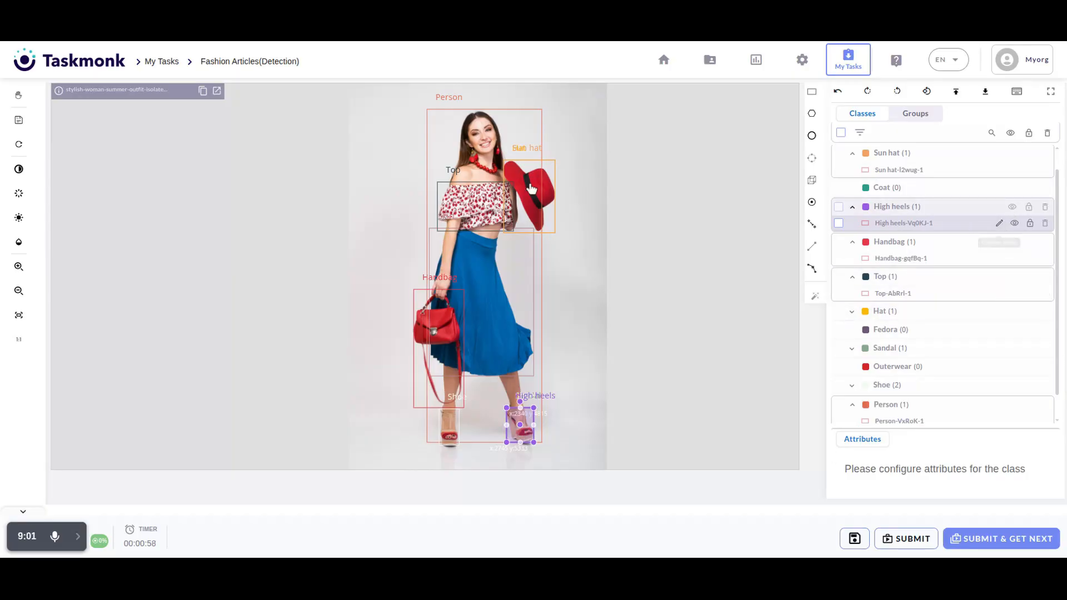
{"action": "left_click", "coordinate": [998, 219]}
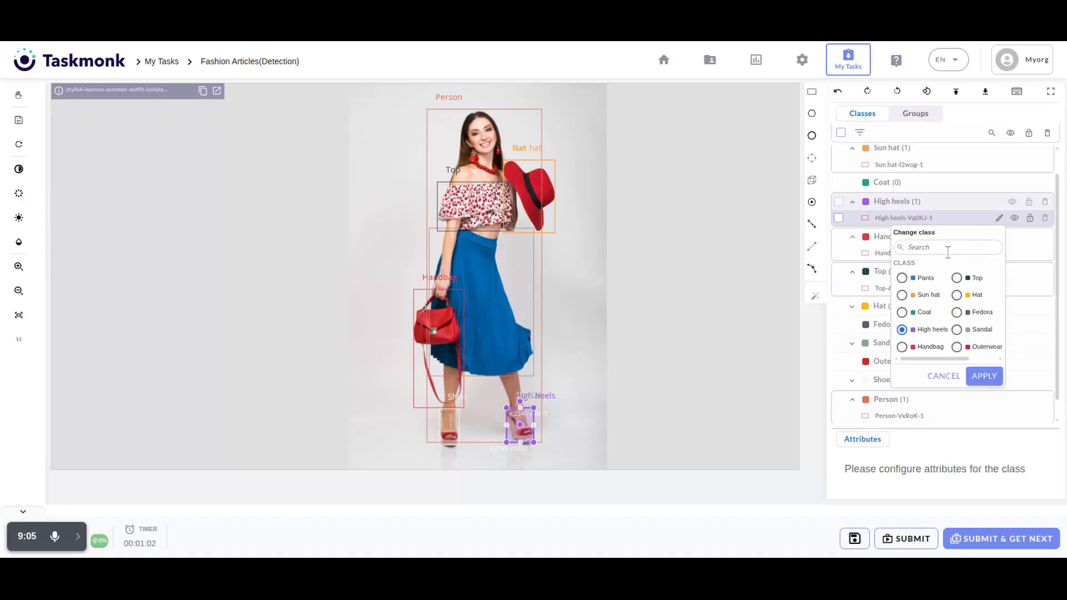
{"action": "left_click", "coordinate": [935, 282]}
{"action": "left_click", "coordinate": [989, 187]}
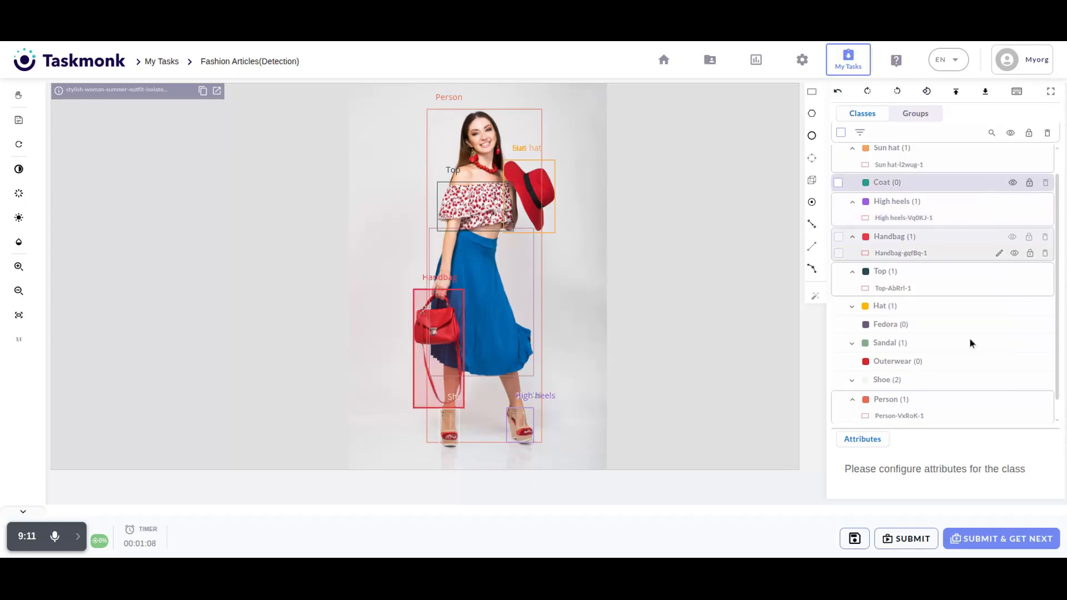